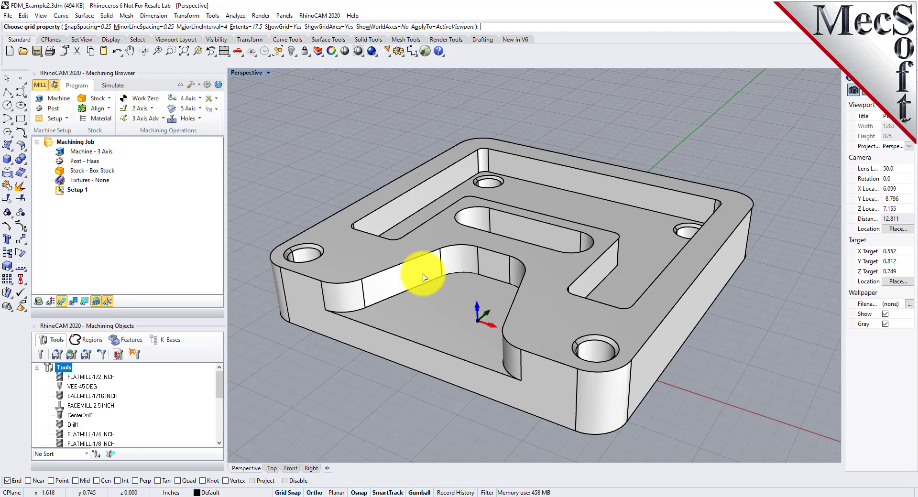
Select the part to inspect its object properties in a wider properties pane, and clear the selection
{"action": "key", "text": "Escape"}
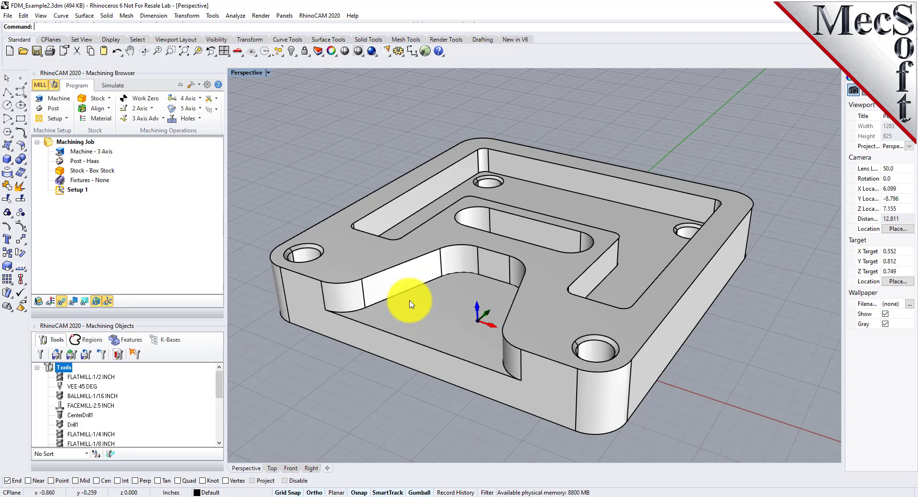
{"action": "left_click", "coordinate": [388, 277]}
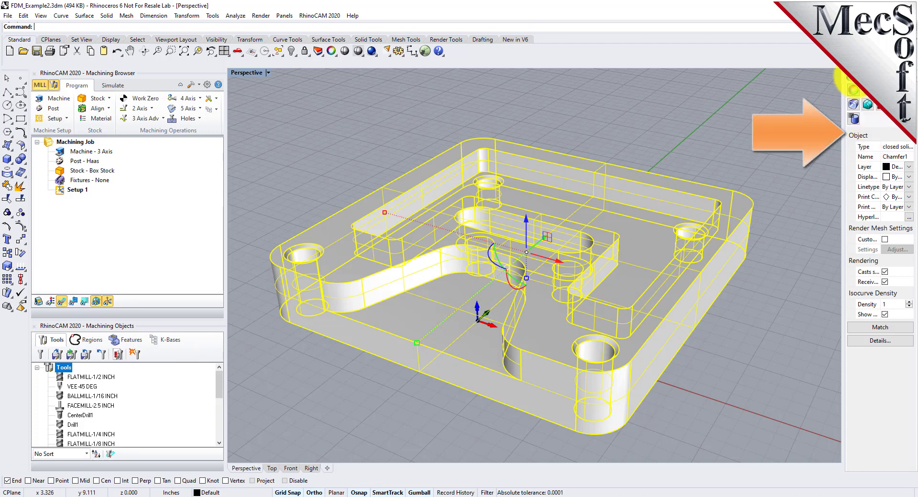
{"action": "left_click_drag", "start_coordinate": [844, 153], "coordinate": [804, 164]}
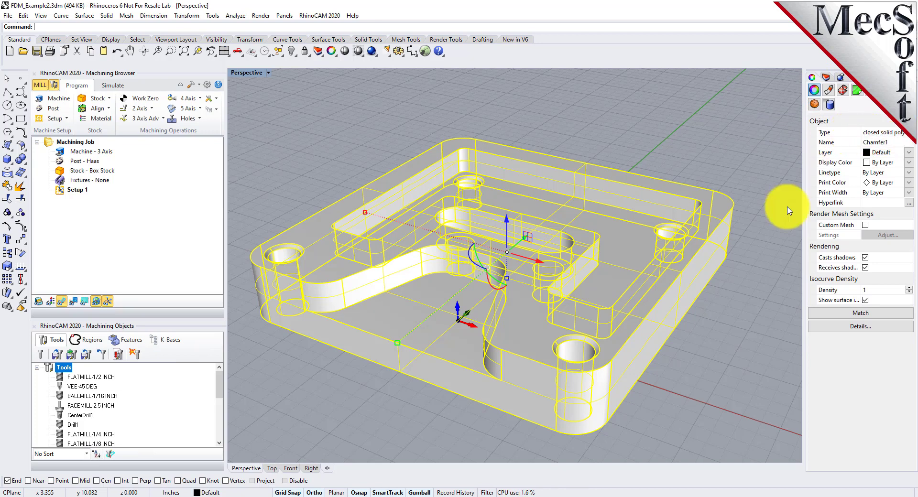
{"action": "left_click", "coordinate": [390, 378]}
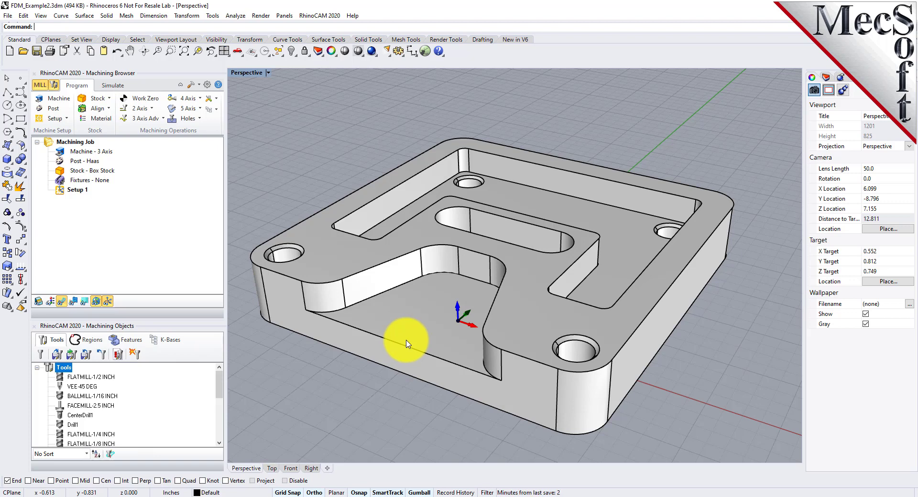
{"action": "mouse_move", "coordinate": [497, 262]}
{"action": "right_mouse_down"}
{"action": "mouse_move", "coordinate": [500, 290]}
{"action": "mouse_move", "coordinate": [486, 276]}
{"action": "right_mouse_up"}
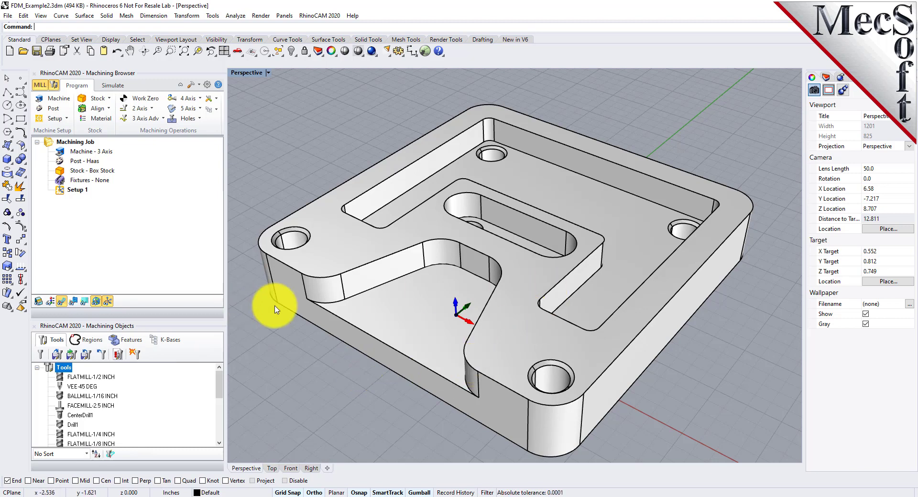
In the RhinoCAM feature preferences, make the feature display slightly more transparent
{"action": "left_click", "coordinate": [207, 85]}
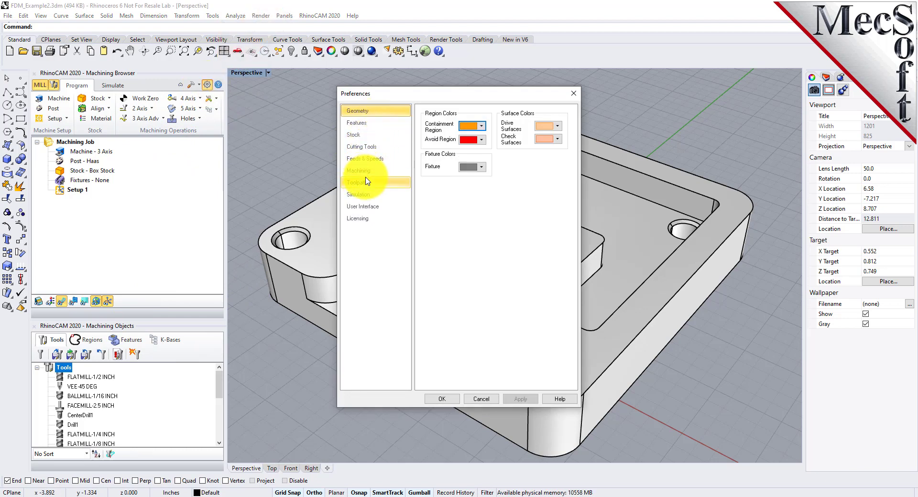
{"action": "left_click", "coordinate": [370, 125]}
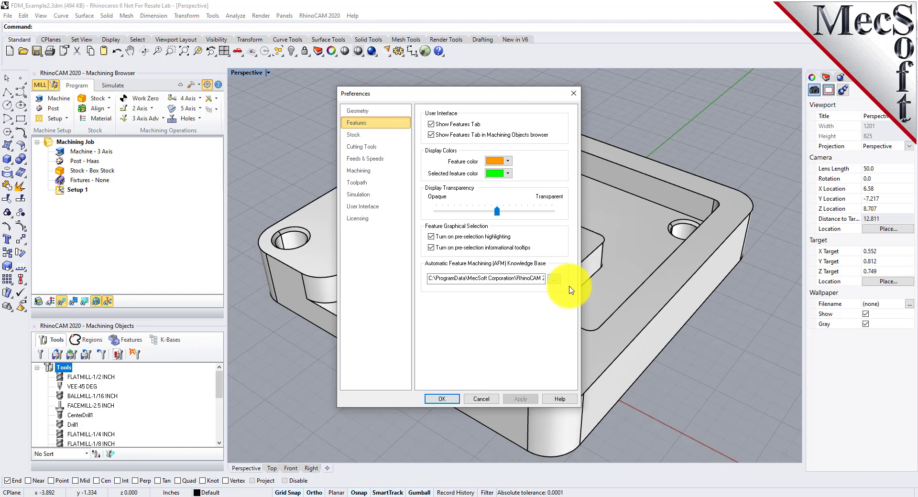
{"action": "mouse_move", "coordinate": [497, 162]}
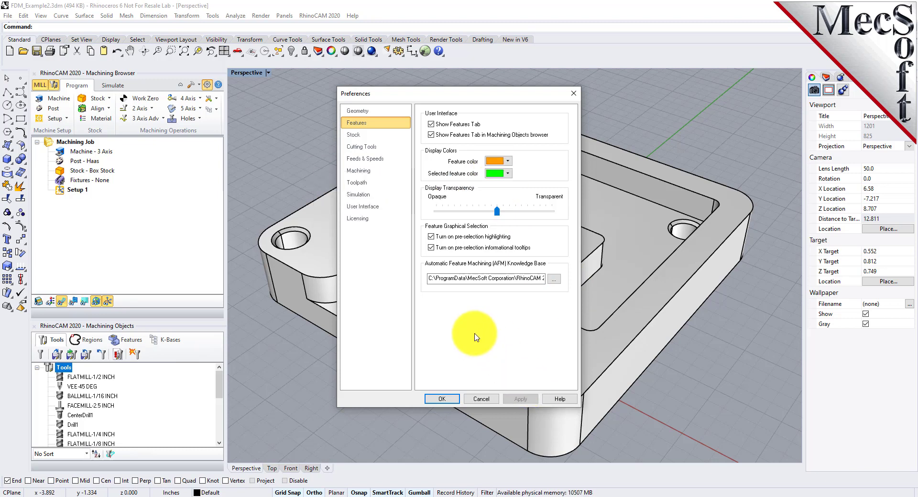
{"action": "left_click_drag", "start_coordinate": [497, 211], "coordinate": [516, 213]}
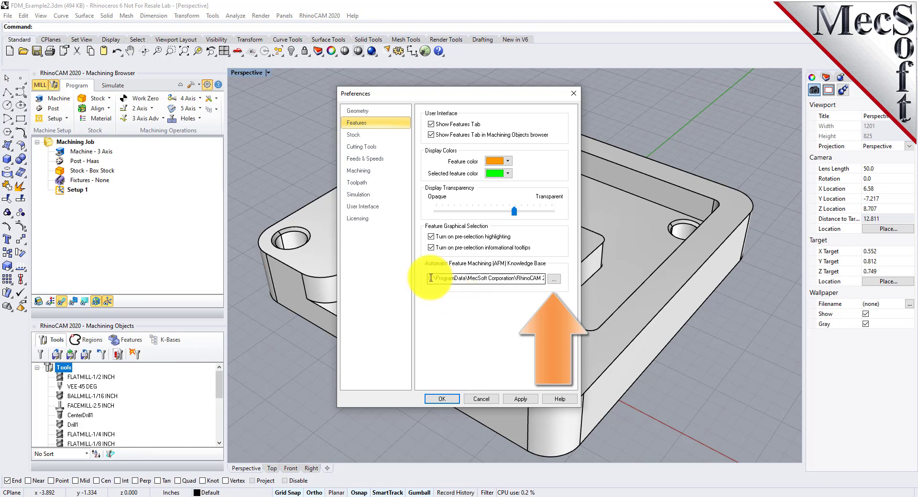
Set the Automatic Feature Machining knowledge base to DefaultAFM_INCH.vkb from the RhinoCAM 2020 for Rhino 6.0 FeatureBasedMachiningKBs folder and accept the preferences
{"action": "left_click_drag", "start_coordinate": [430, 277], "coordinate": [543, 278]}
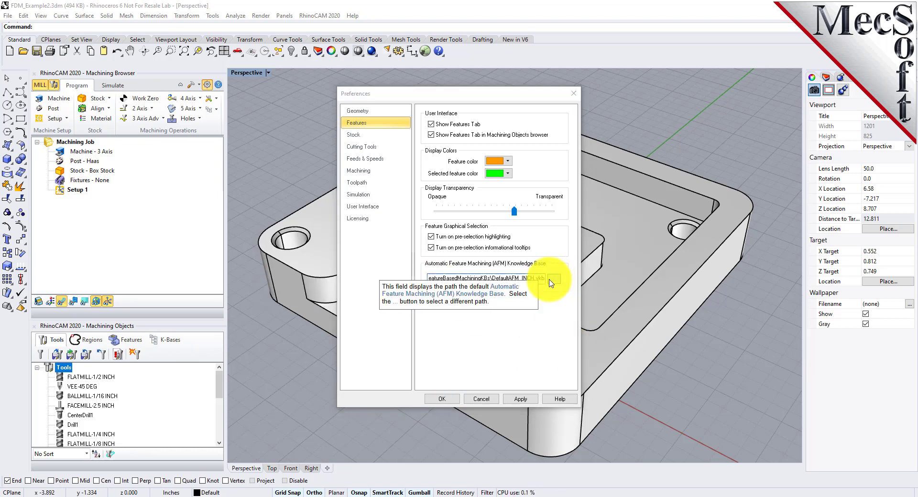
{"action": "left_click", "coordinate": [554, 280]}
{"action": "left_click_drag", "start_coordinate": [475, 246], "coordinate": [475, 259]}
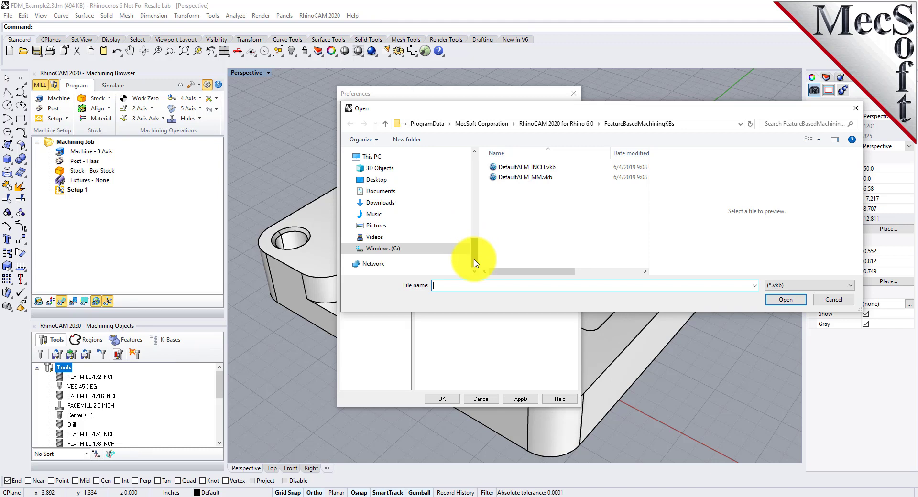
{"action": "scroll", "coordinate": [430, 216], "scroll_direction": "up", "scroll_amount": 3}
{"action": "scroll", "coordinate": [431, 216], "scroll_direction": "up", "scroll_amount": 4}
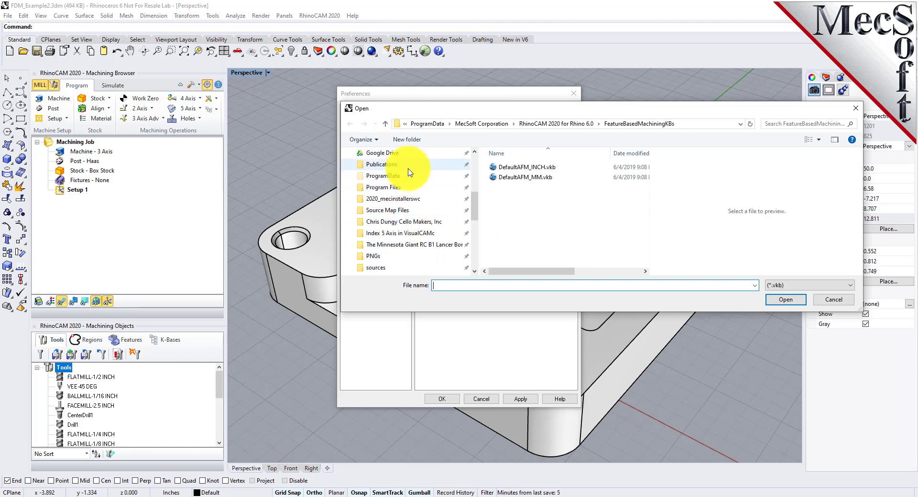
{"action": "left_click", "coordinate": [389, 177]}
{"action": "scroll", "coordinate": [396, 195], "scroll_direction": "down", "scroll_amount": 3}
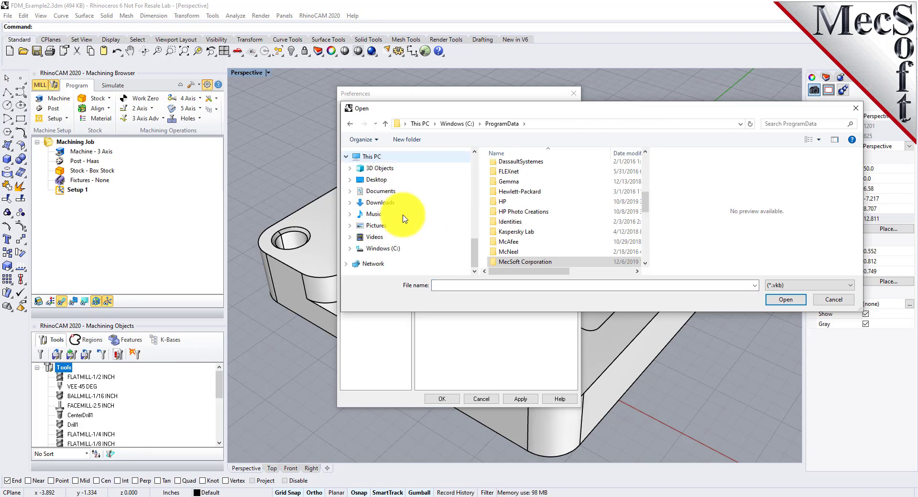
{"action": "double_click", "coordinate": [494, 263]}
{"action": "scroll", "coordinate": [537, 193], "scroll_direction": "down", "scroll_amount": 5}
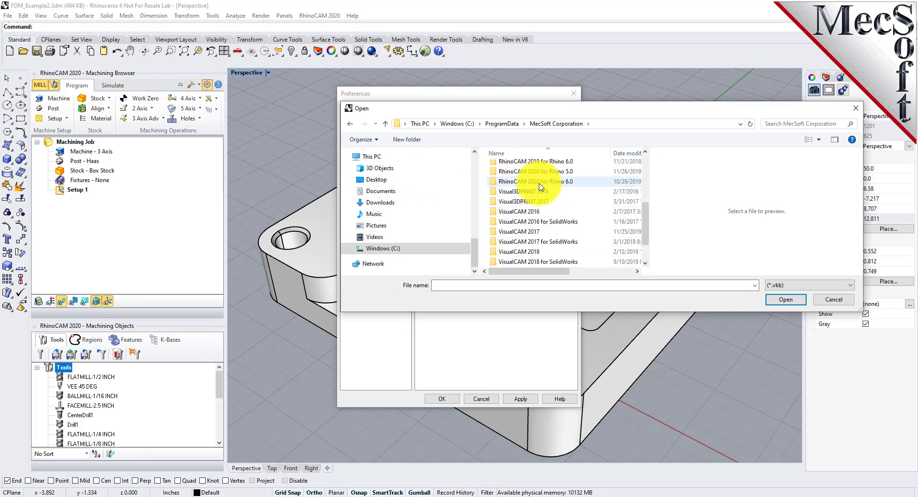
{"action": "double_click", "coordinate": [538, 182]}
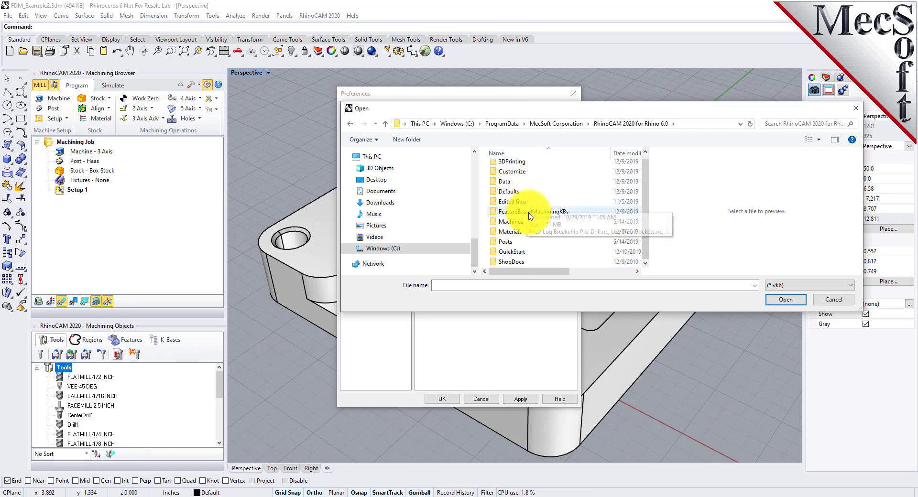
{"action": "double_click", "coordinate": [528, 211]}
{"action": "left_click", "coordinate": [524, 167]}
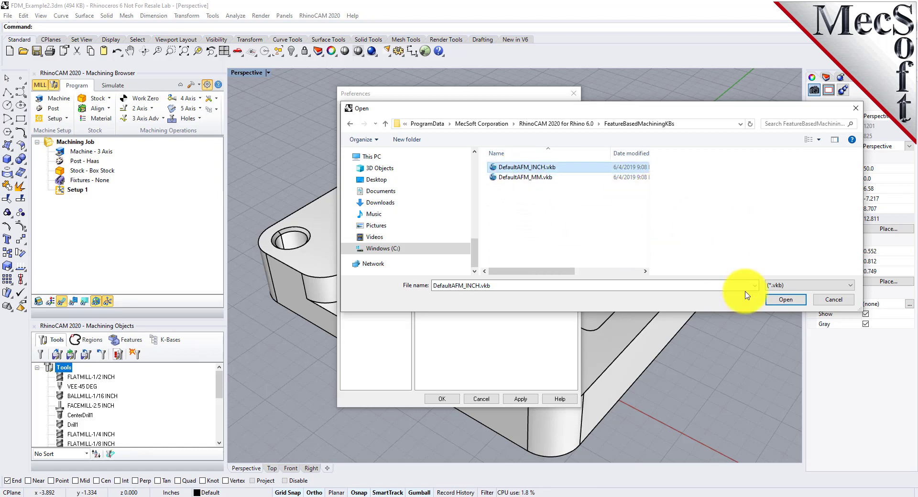
{"action": "left_click", "coordinate": [786, 300]}
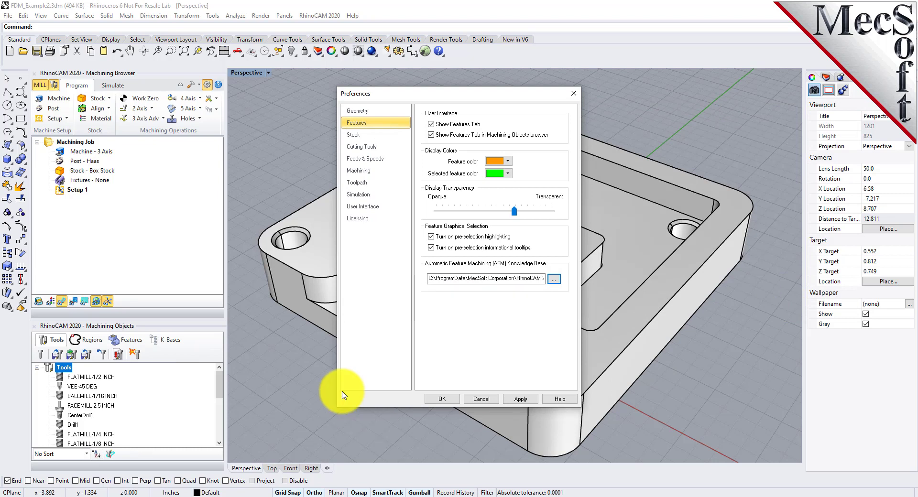
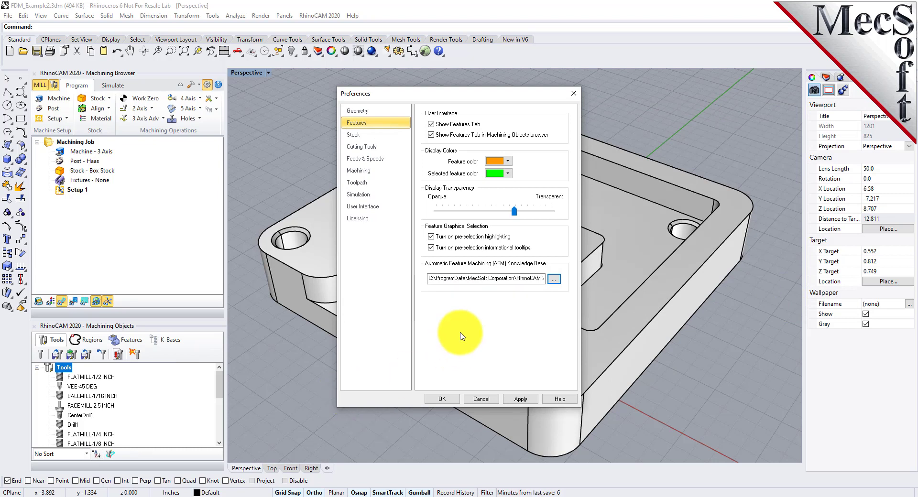
{"action": "left_click", "coordinate": [442, 398]}
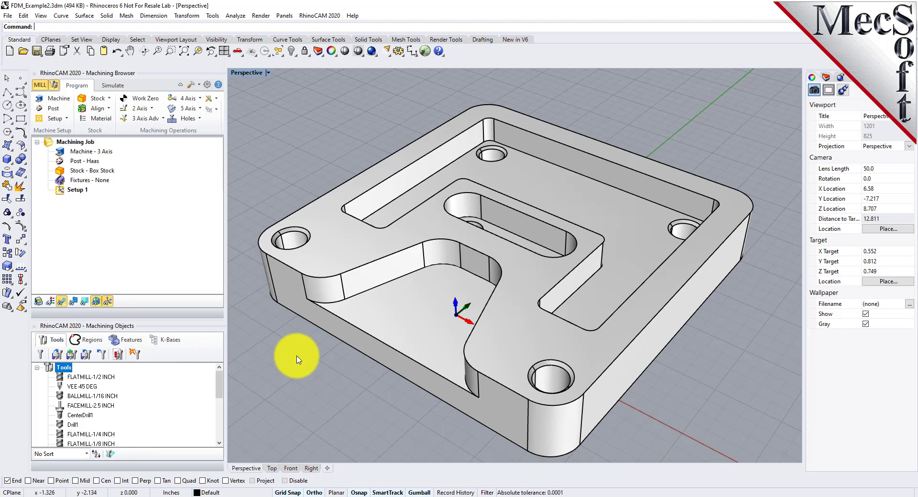
Run Automatic Feature Detection on the part and clear the feature selection
{"action": "left_click", "coordinate": [131, 342]}
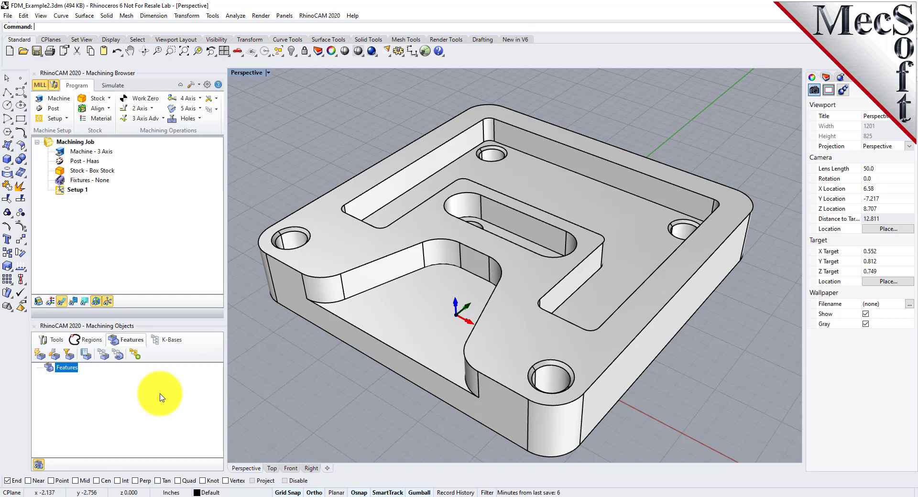
{"action": "left_click", "coordinate": [41, 356]}
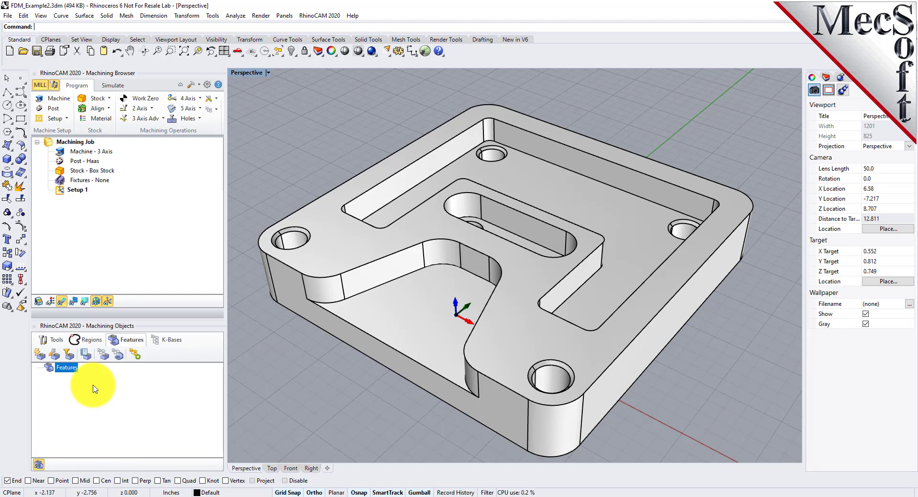
{"action": "left_click", "coordinate": [43, 360]}
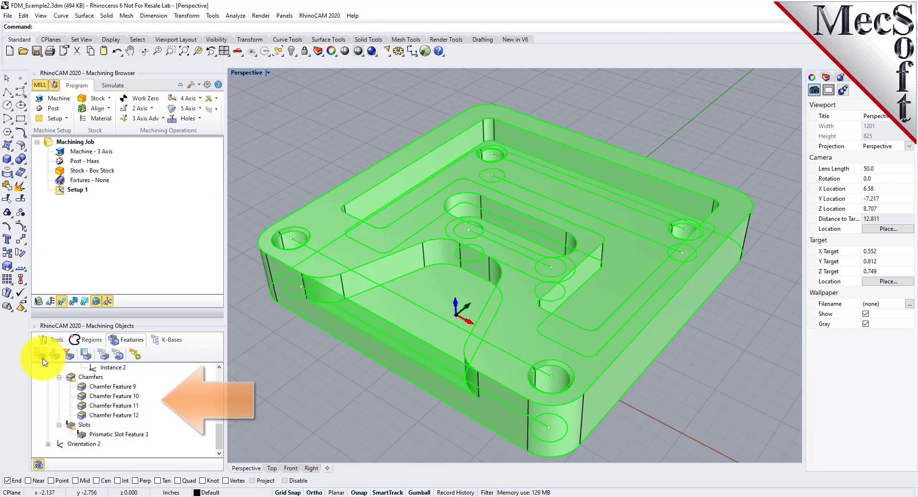
{"action": "left_click", "coordinate": [400, 409]}
{"action": "scroll", "coordinate": [519, 248], "scroll_direction": "down", "scroll_amount": 4}
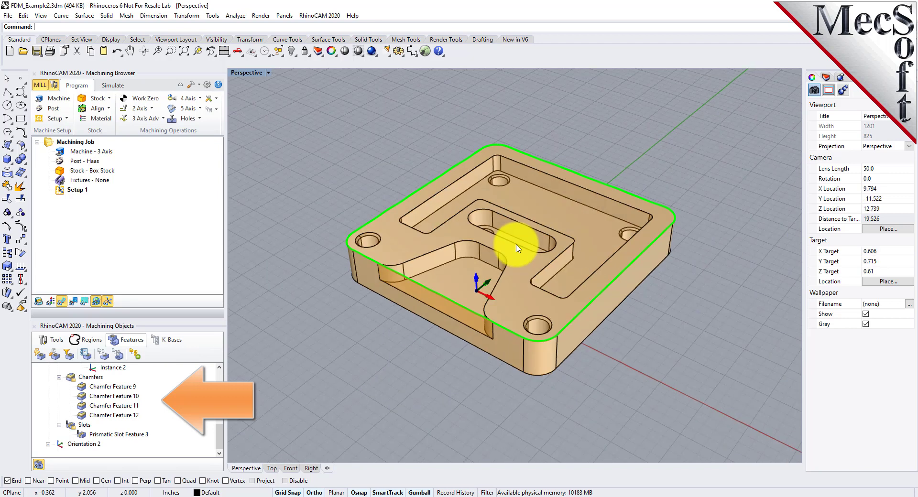
Enlarge the feature list and examine the detected planar face, pockets, first hole feature and chamfers on the part
{"action": "left_click_drag", "start_coordinate": [126, 319], "coordinate": [139, 190]}
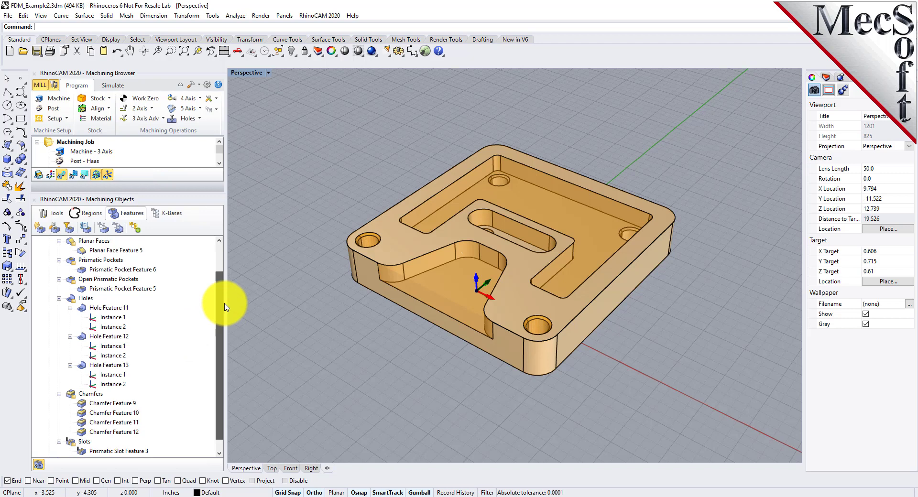
{"action": "left_click_drag", "start_coordinate": [221, 303], "coordinate": [225, 274]}
{"action": "left_click", "coordinate": [116, 288]}
{"action": "left_click", "coordinate": [126, 307]}
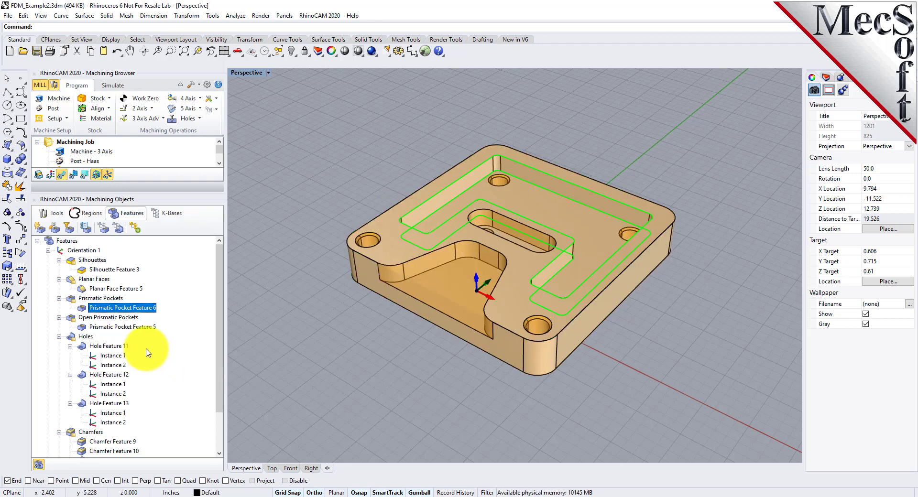
{"action": "left_click", "coordinate": [121, 328]}
{"action": "mouse_move", "coordinate": [120, 327]}
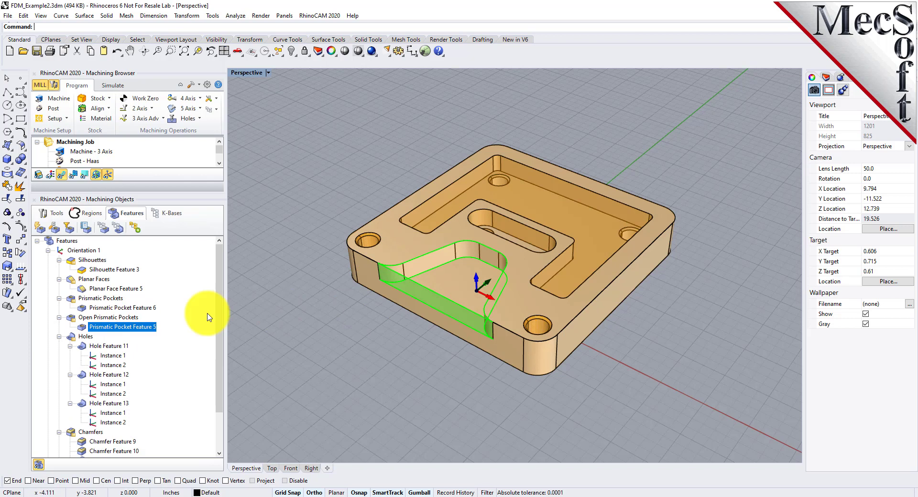
{"action": "left_click", "coordinate": [108, 346]}
{"action": "left_click", "coordinate": [90, 432]}
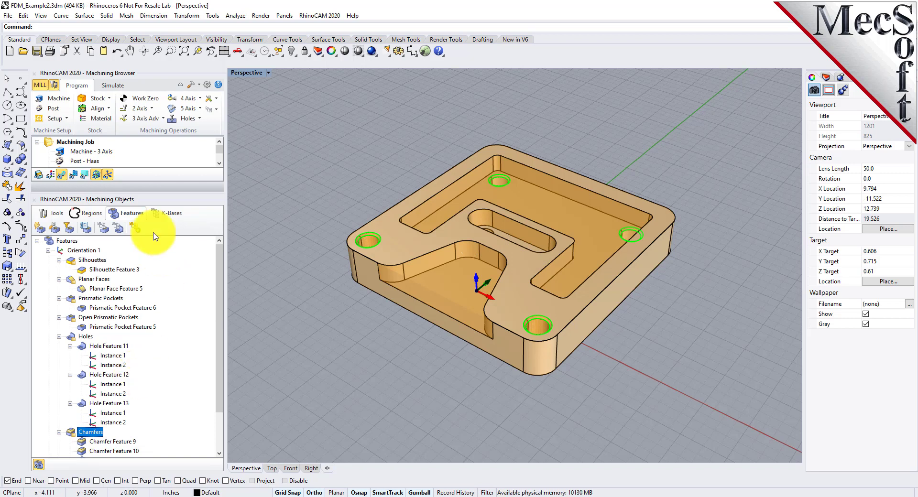
Generate machining operations under Setup 1 from all detected features with Automatic Feature Machining, and enlarge the machining job list
{"action": "left_click_drag", "start_coordinate": [150, 191], "coordinate": [151, 314]}
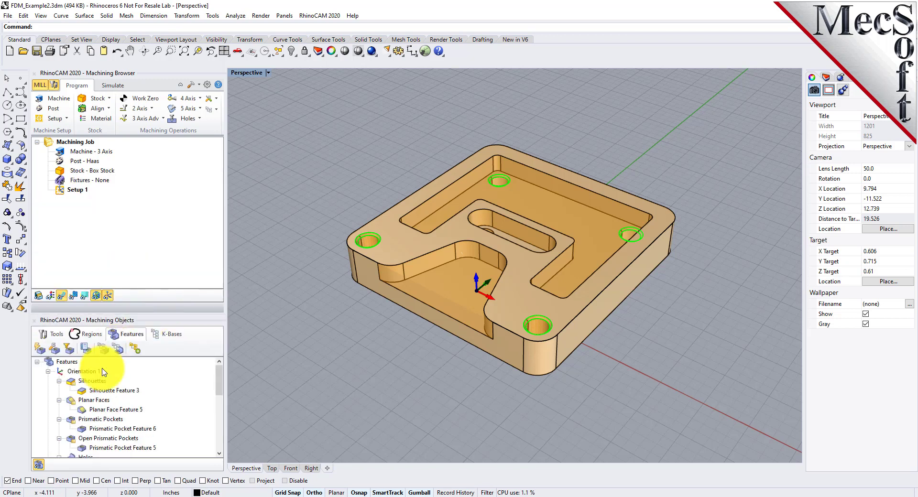
{"action": "left_click", "coordinate": [41, 353]}
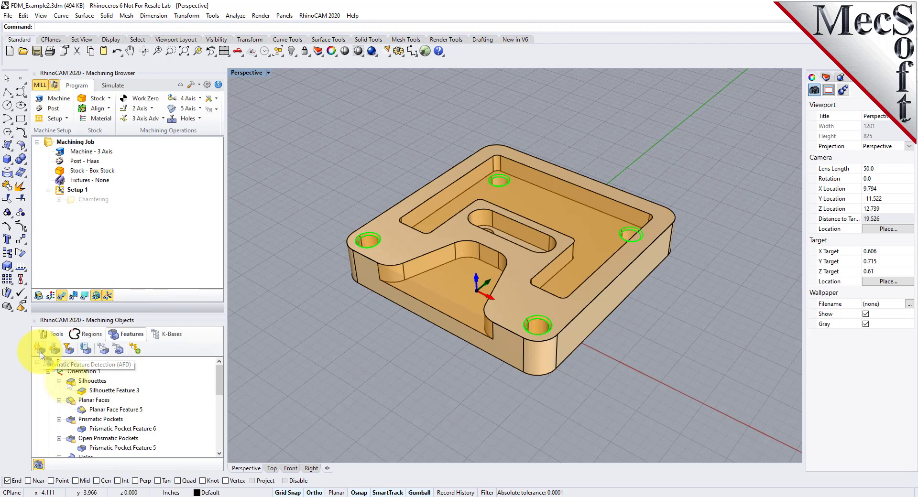
{"action": "left_click", "coordinate": [136, 349]}
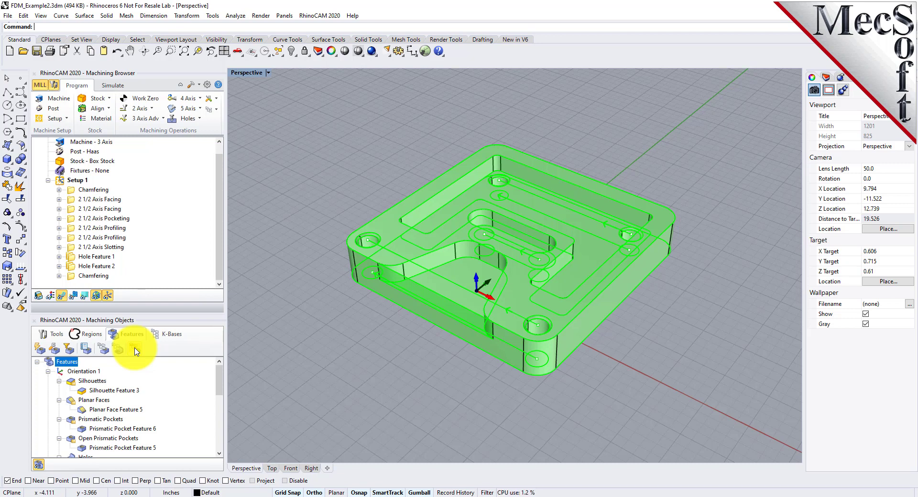
{"action": "left_click_drag", "start_coordinate": [143, 314], "coordinate": [148, 348]}
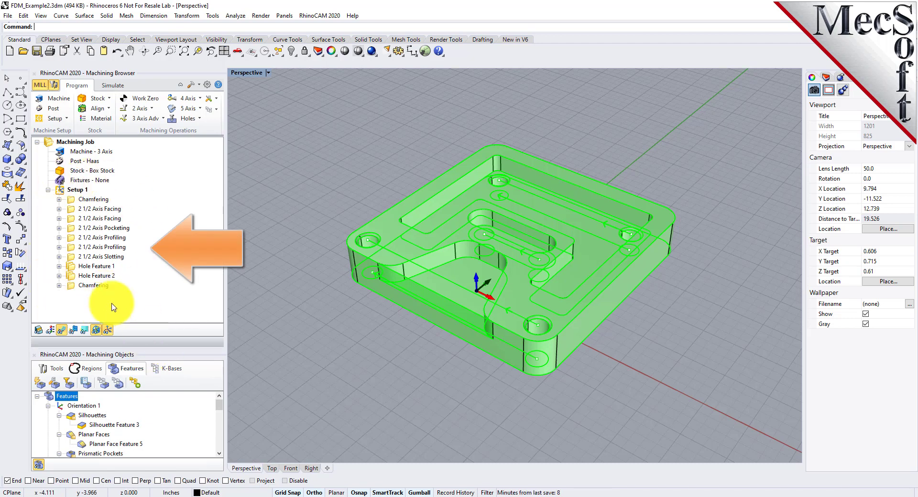
Examine the toolpath of each generated operation under Setup 1, from the first Chamfering through facing, pocketing, profiling, slotting and holes to the last Chamfering
{"action": "left_click", "coordinate": [77, 199]}
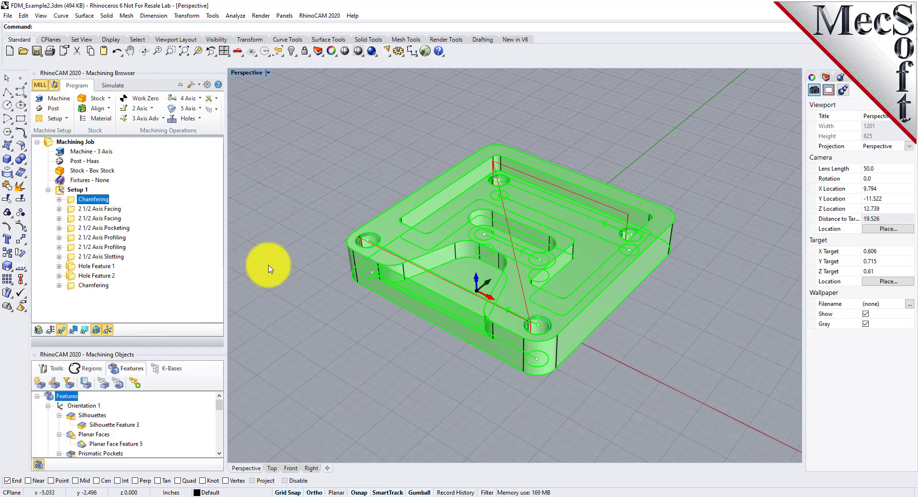
{"action": "left_click", "coordinate": [74, 209]}
{"action": "left_click", "coordinate": [72, 219]}
{"action": "left_click", "coordinate": [71, 228]}
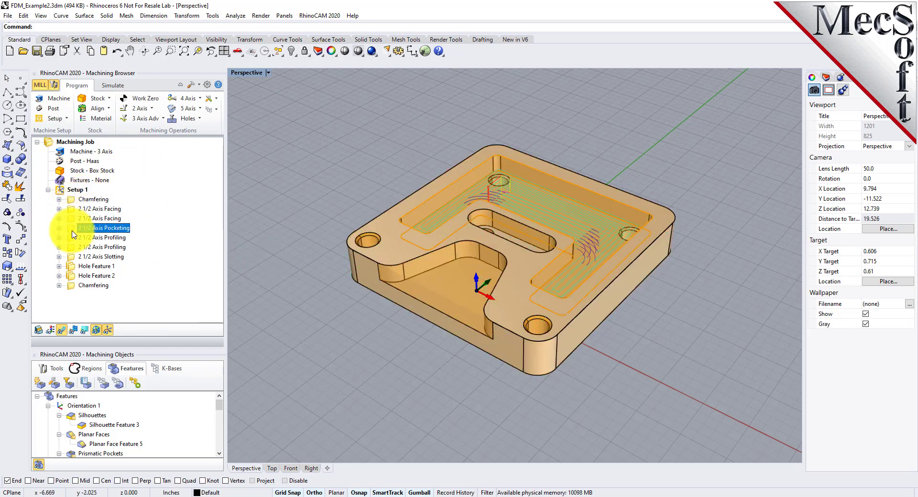
{"action": "left_click", "coordinate": [72, 238]}
{"action": "left_click", "coordinate": [72, 248]}
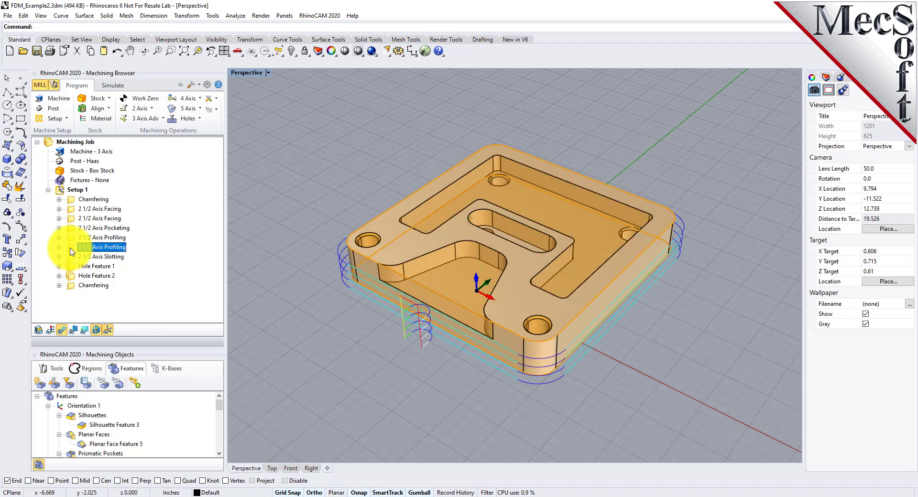
{"action": "left_click", "coordinate": [72, 257]}
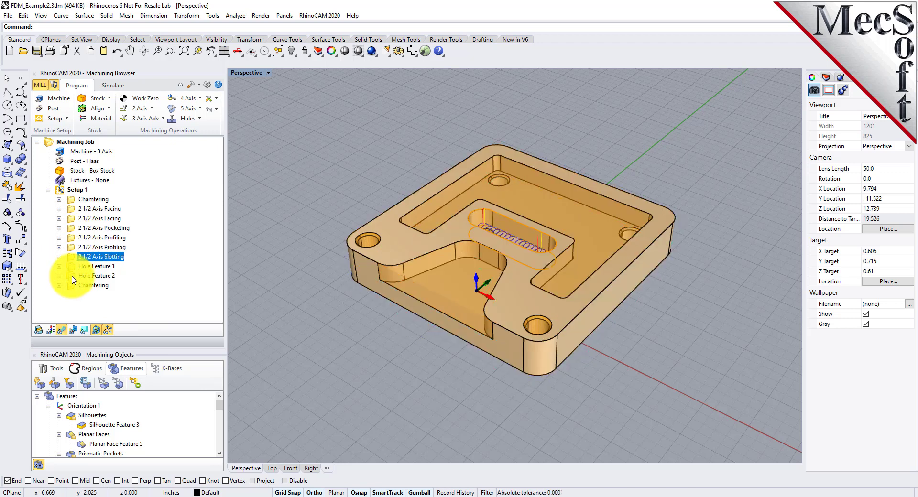
{"action": "left_click", "coordinate": [73, 266]}
{"action": "left_click", "coordinate": [72, 276]}
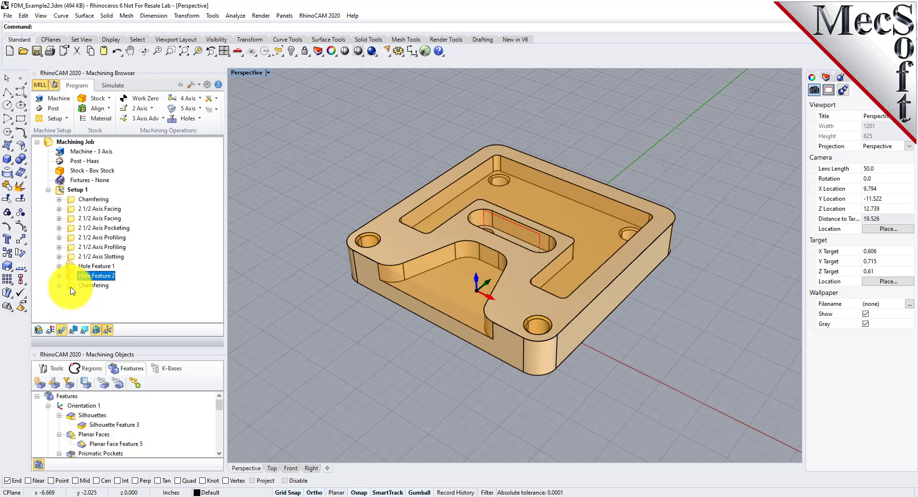
{"action": "left_click", "coordinate": [73, 286]}
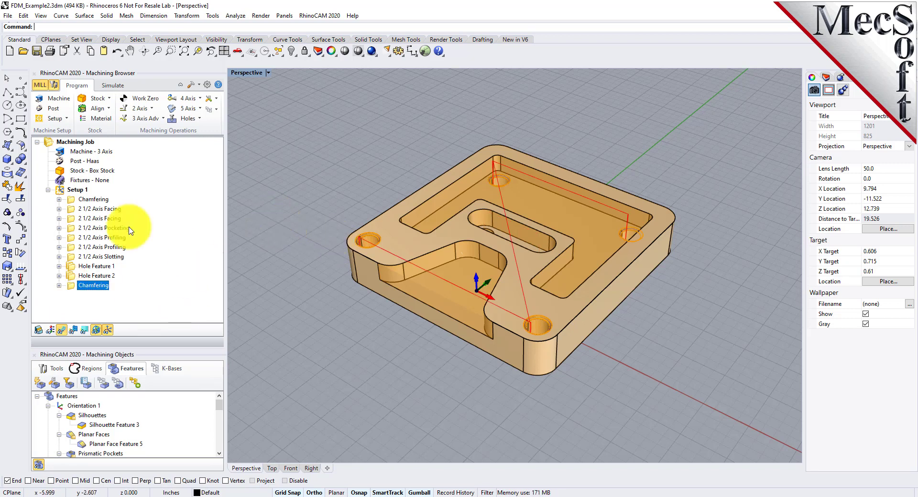
{"action": "left_click", "coordinate": [72, 199]}
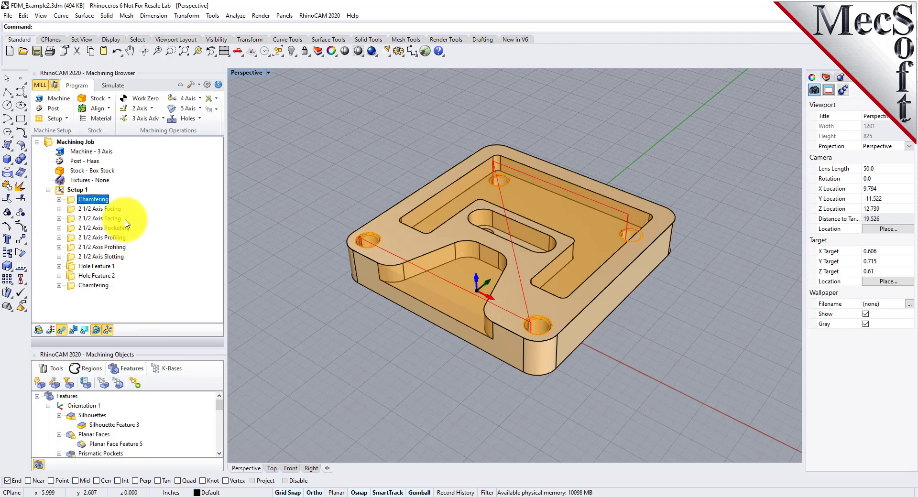
Enlarge the feature list, review the global and hole filters for feature detection, and accept the filters as they are
{"action": "left_click_drag", "start_coordinate": [126, 348], "coordinate": [136, 302]}
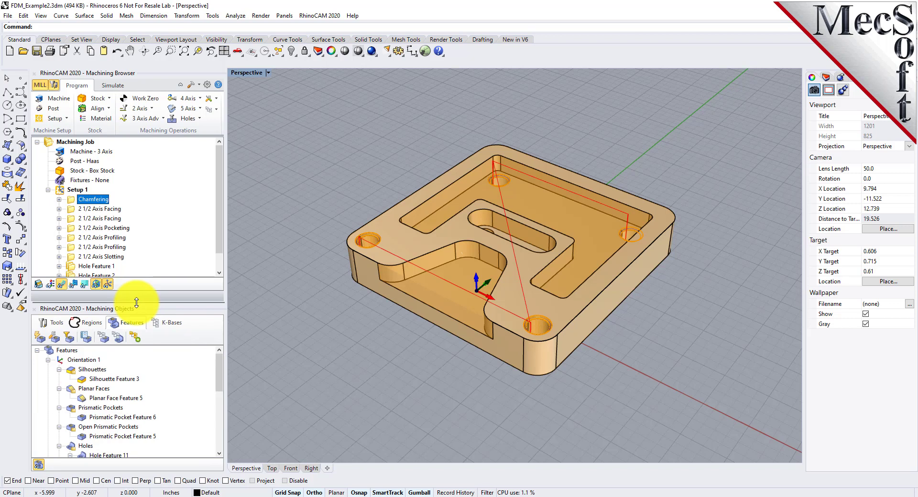
{"action": "left_click", "coordinate": [70, 339]}
{"action": "left_click_drag", "start_coordinate": [178, 91], "coordinate": [321, 192]}
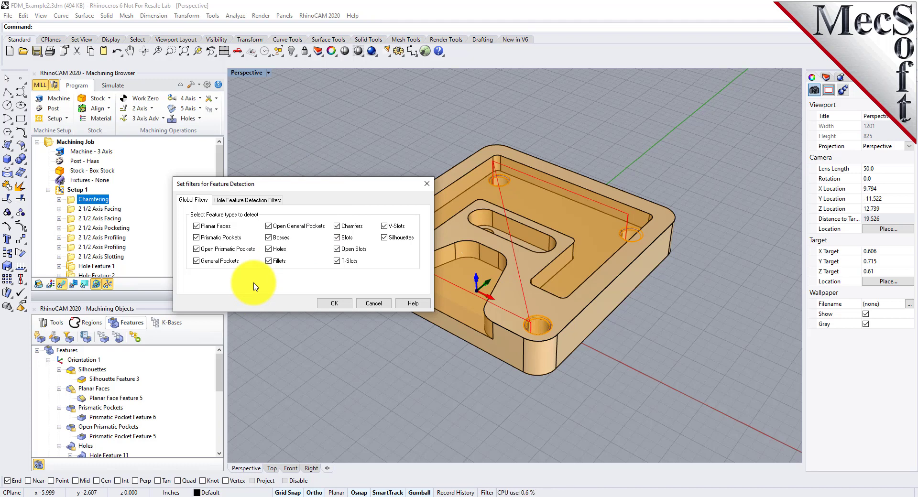
{"action": "left_click", "coordinate": [247, 200]}
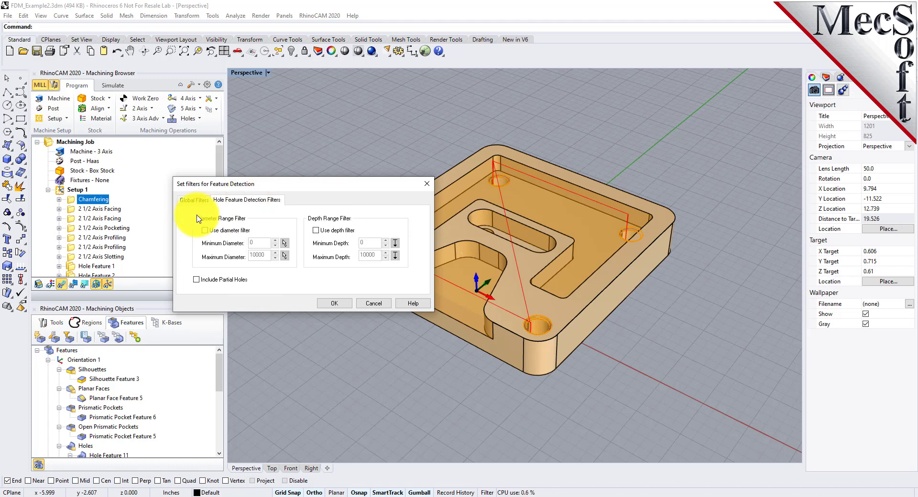
{"action": "left_click", "coordinate": [218, 232]}
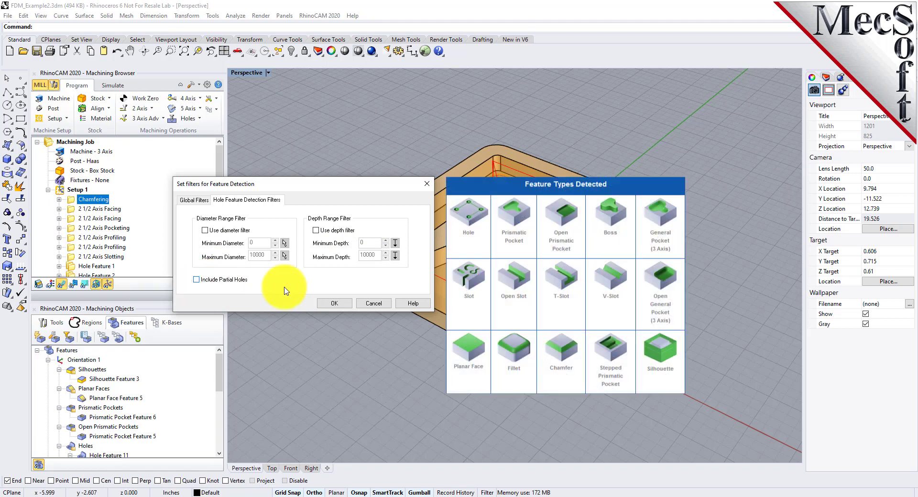
{"action": "left_click", "coordinate": [194, 202]}
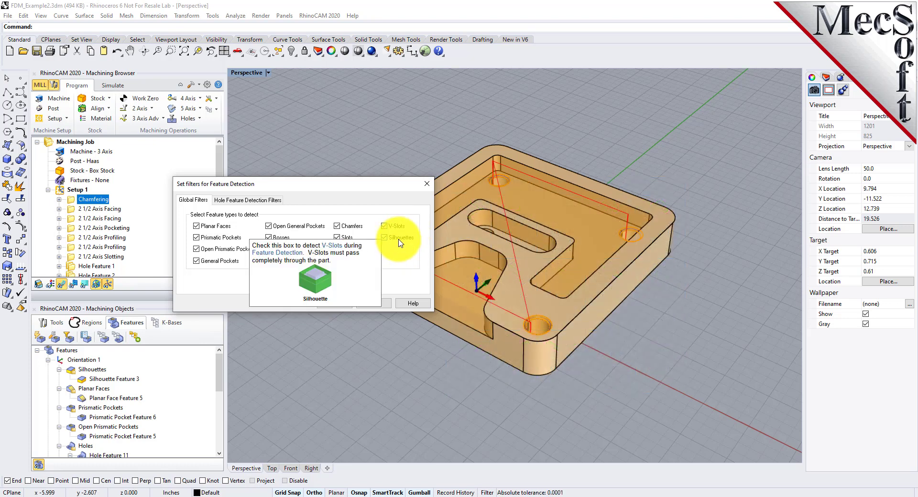
{"action": "left_click", "coordinate": [336, 305]}
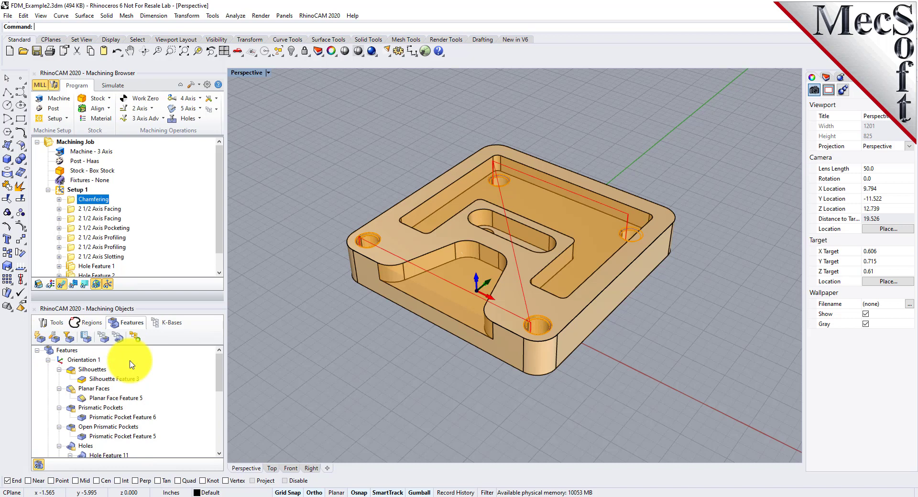
List the machining features information and enlarge its window to show the features of both orientations
{"action": "left_click", "coordinate": [86, 337]}
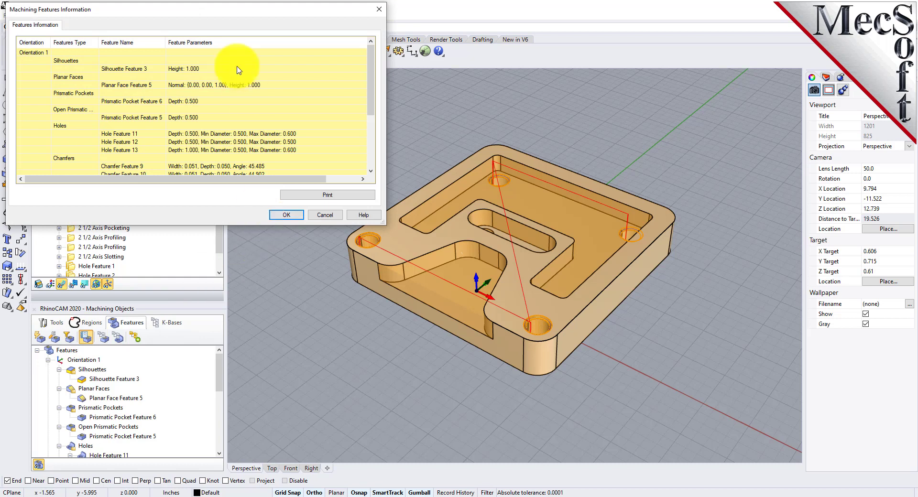
{"action": "left_click_drag", "start_coordinate": [228, 13], "coordinate": [361, 65]}
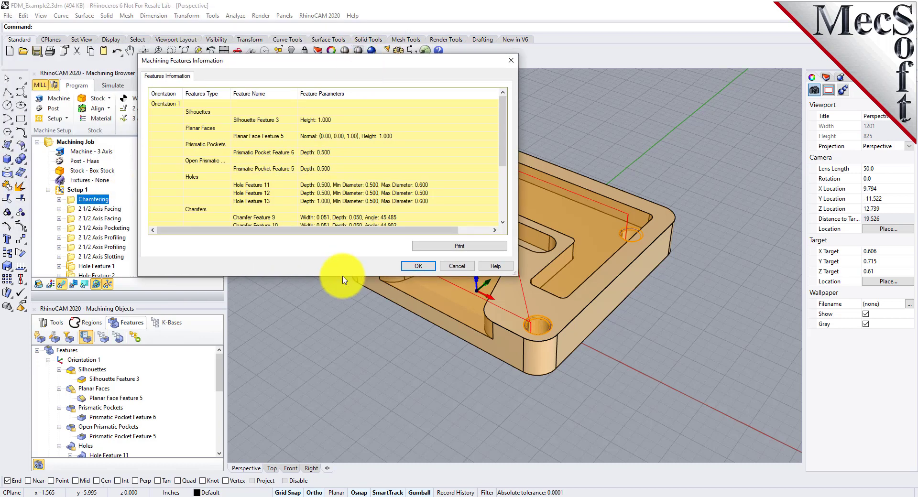
{"action": "left_click_drag", "start_coordinate": [342, 278], "coordinate": [345, 374]}
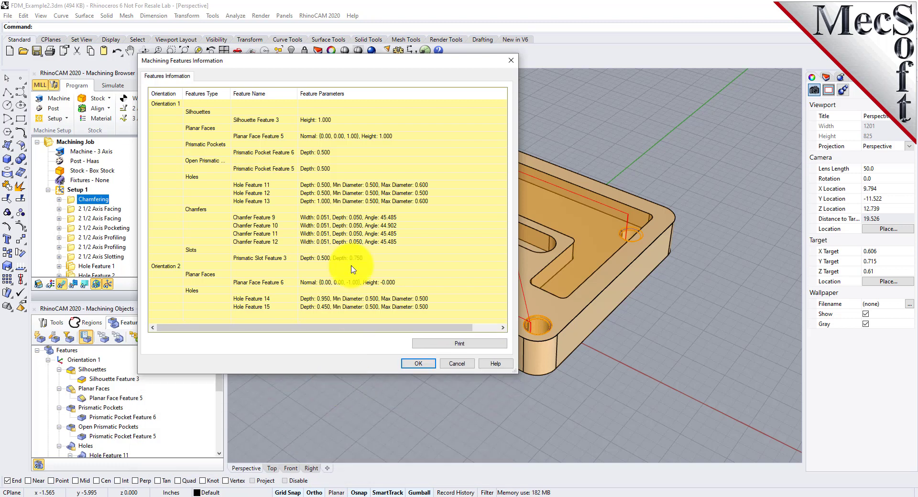
Examine the Orientation 1, Orientation 2, silhouette and first hole feature entries with their parameters, and close the features information
{"action": "left_click", "coordinate": [161, 104]}
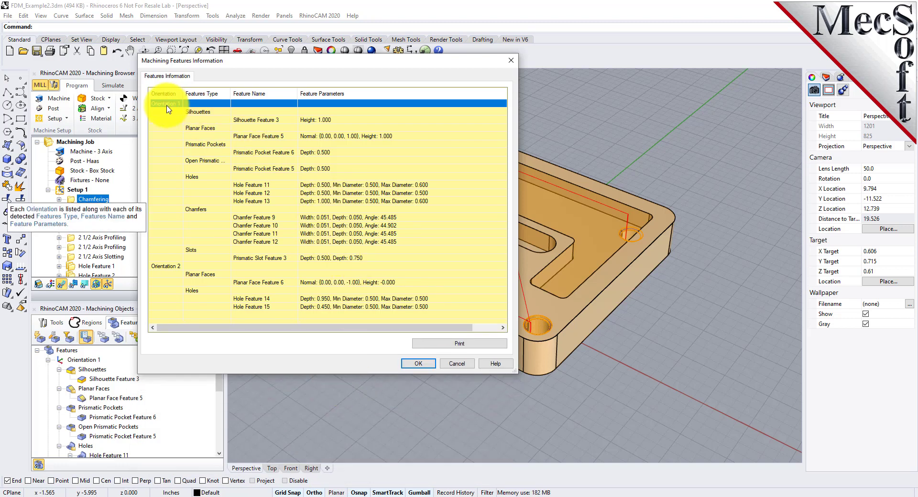
{"action": "left_click", "coordinate": [161, 114]}
{"action": "left_click", "coordinate": [159, 120]}
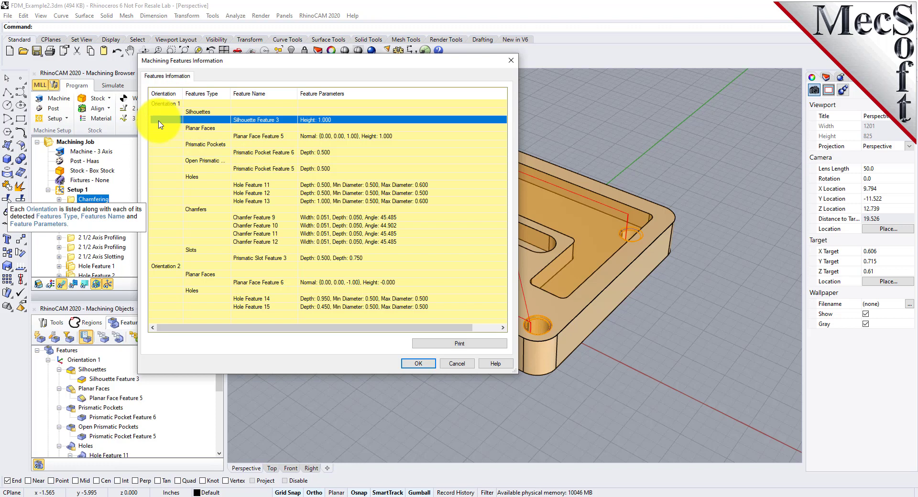
{"action": "left_click", "coordinate": [162, 103]}
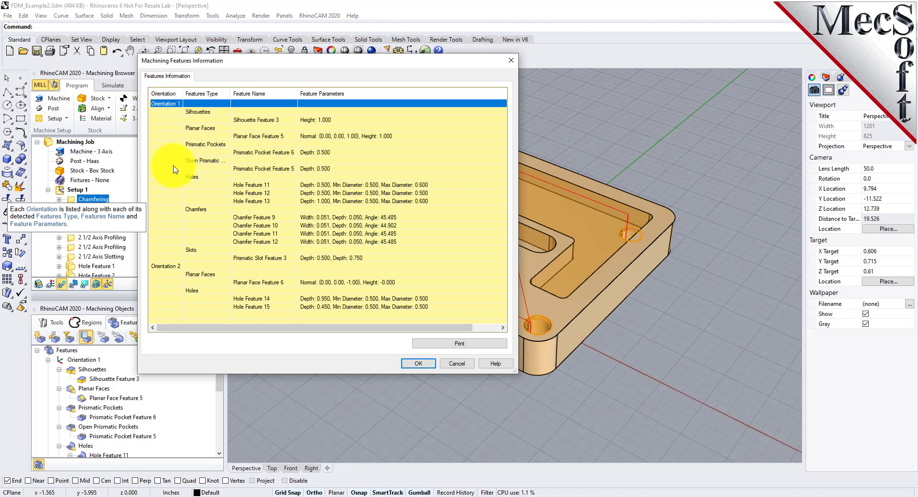
{"action": "left_click", "coordinate": [163, 266]}
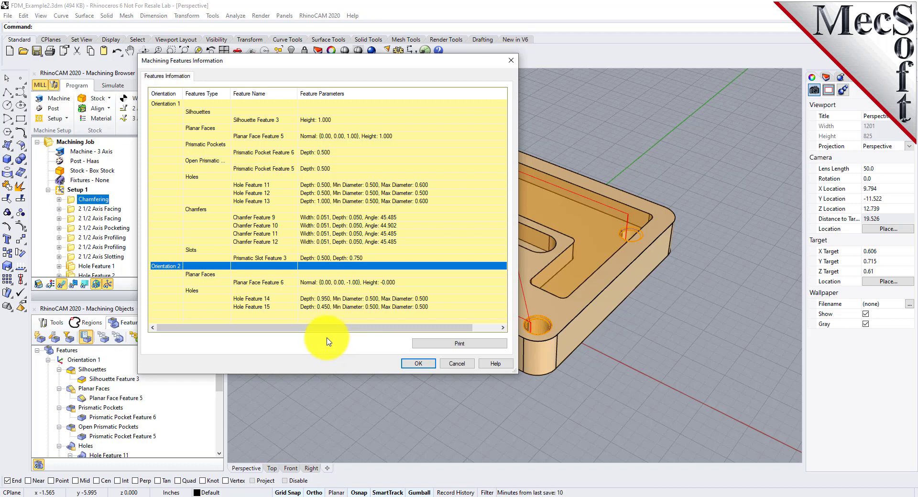
{"action": "left_click", "coordinate": [204, 112]}
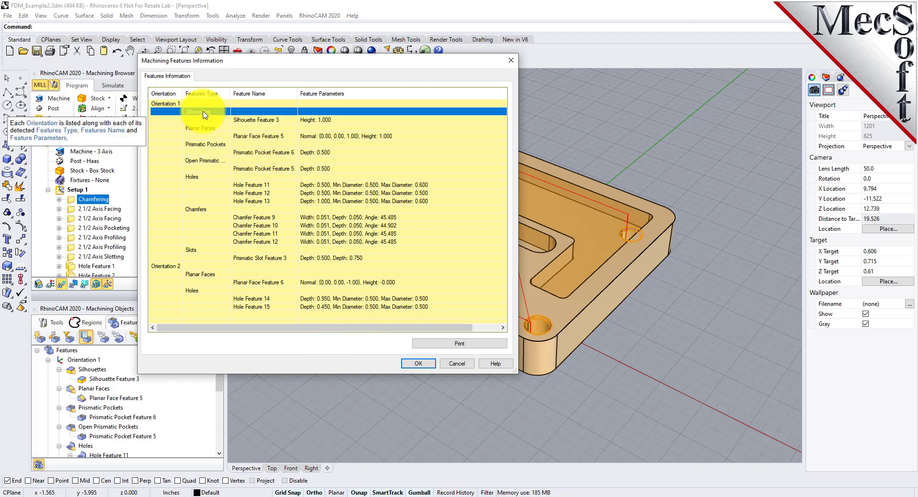
{"action": "left_click", "coordinate": [262, 121]}
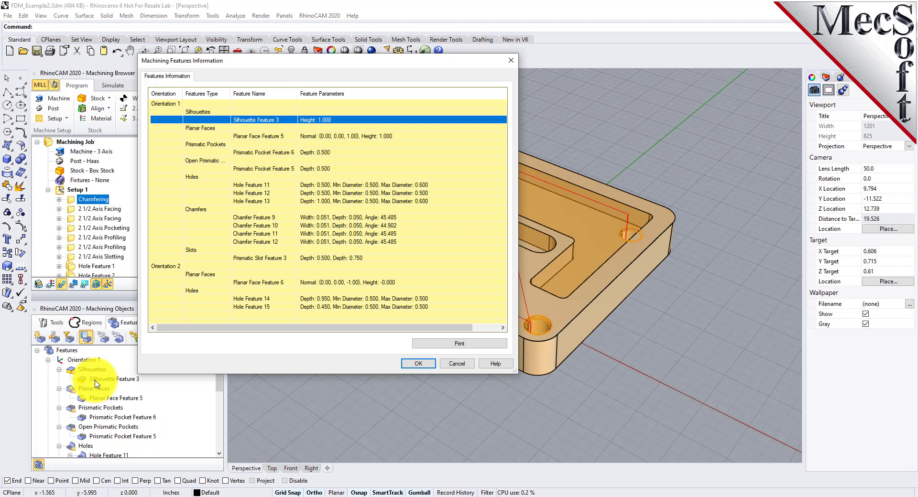
{"action": "left_click", "coordinate": [321, 185]}
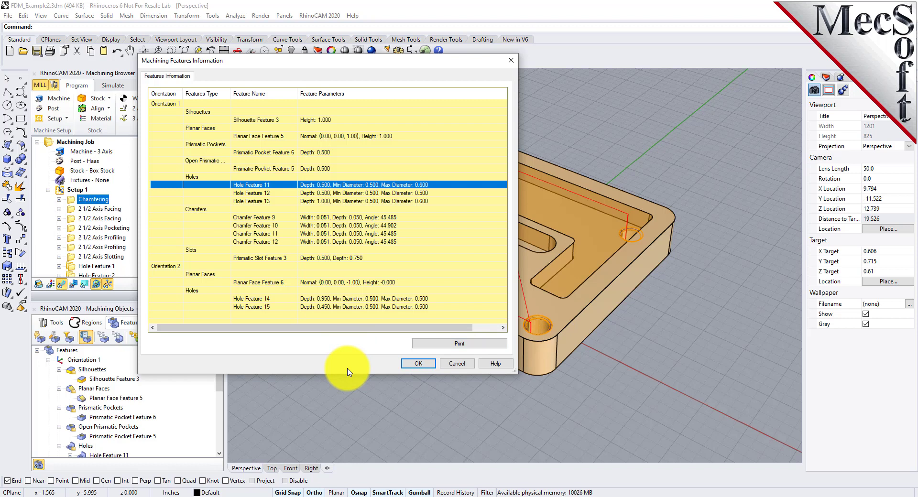
{"action": "left_click", "coordinate": [421, 365]}
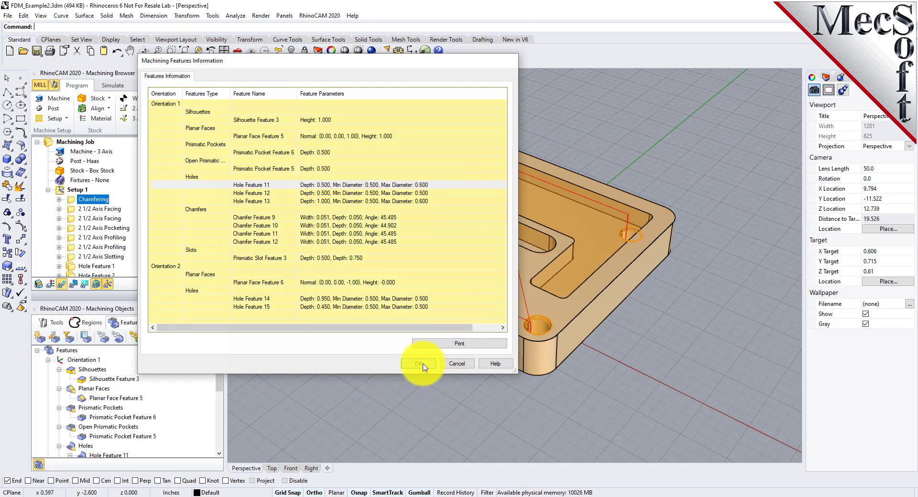
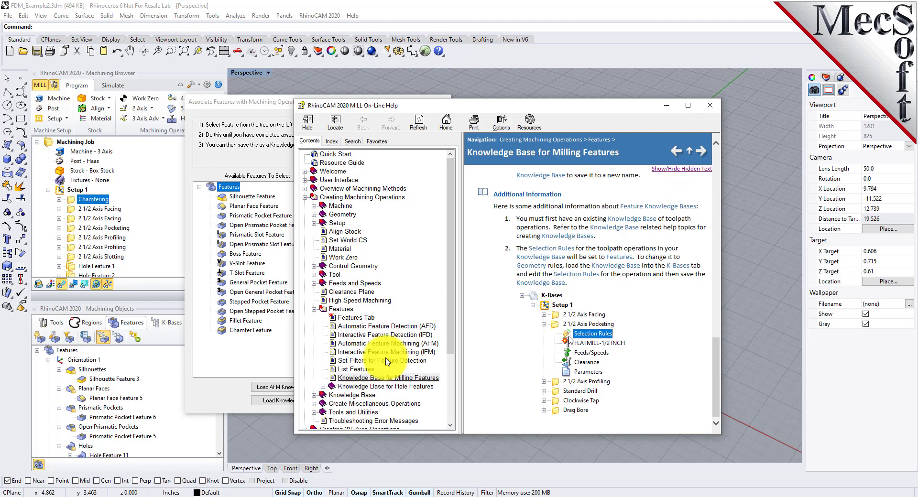
Expand the Knowledge Base for Hole Features help topic, look through its subtopics and close the online help
{"action": "left_click", "coordinate": [324, 386]}
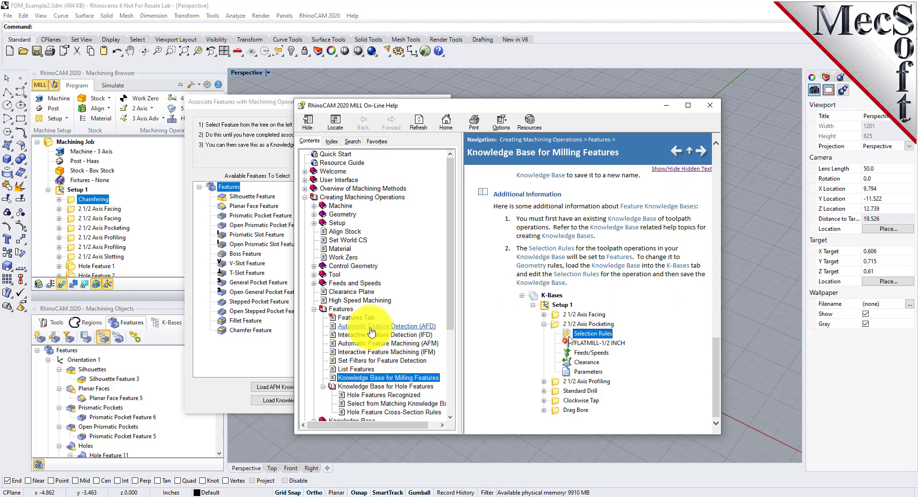
{"action": "scroll", "coordinate": [363, 335], "scroll_direction": "down", "scroll_amount": 3}
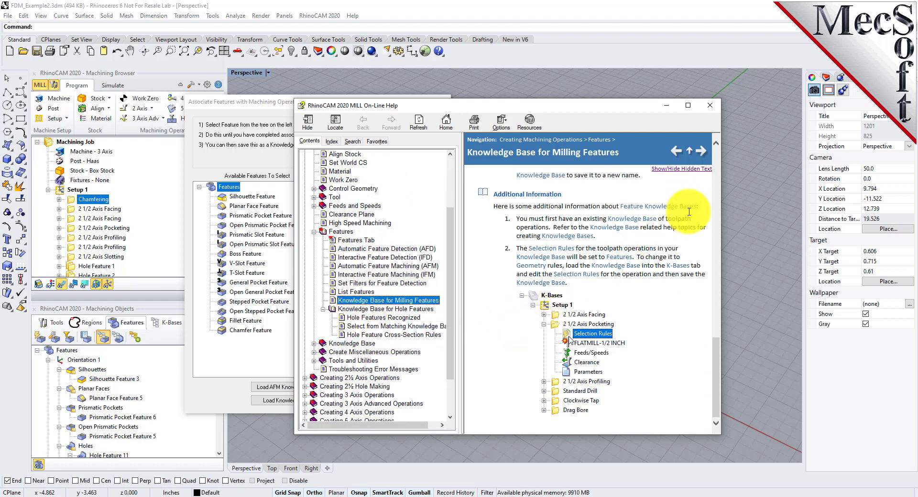
{"action": "left_click", "coordinate": [710, 110]}
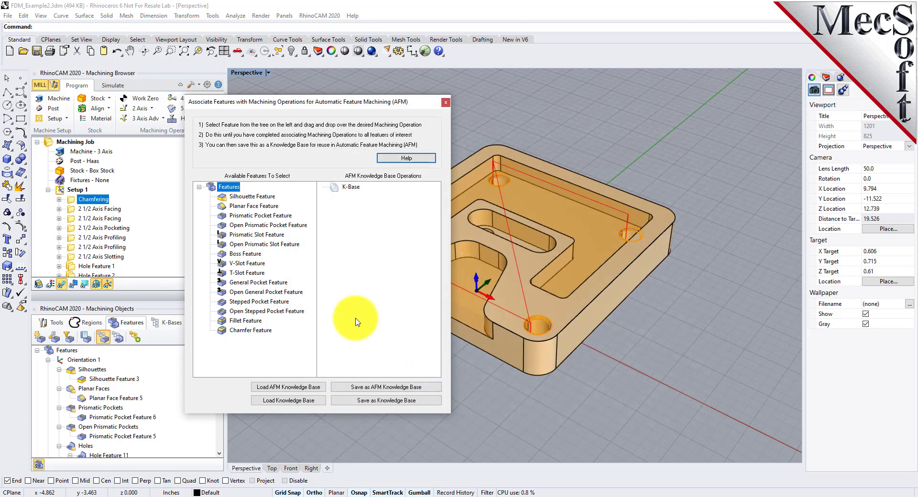
Load the AFM knowledge base into the feature association dialog and look through its operations
{"action": "mouse_move", "coordinate": [355, 322]}
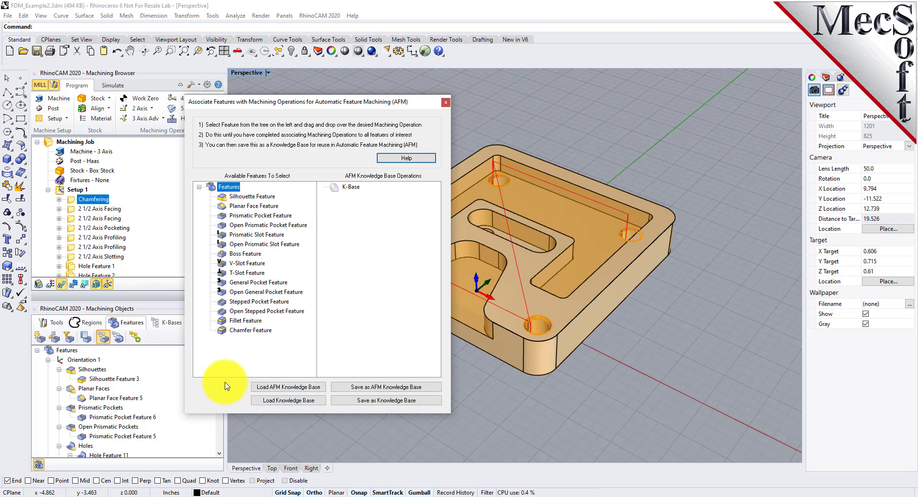
{"action": "left_click", "coordinate": [310, 388]}
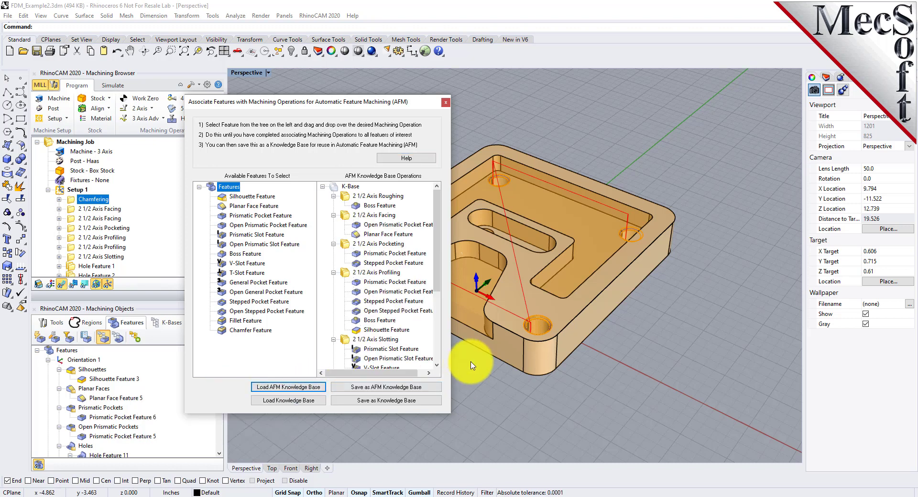
{"action": "left_click_drag", "start_coordinate": [436, 212], "coordinate": [455, 235]}
Collapse the knowledge base operations from 2 1/2 Axis Pocketing through T-Slotting to get an overview of the operation types
{"action": "mouse_move", "coordinate": [347, 193]}
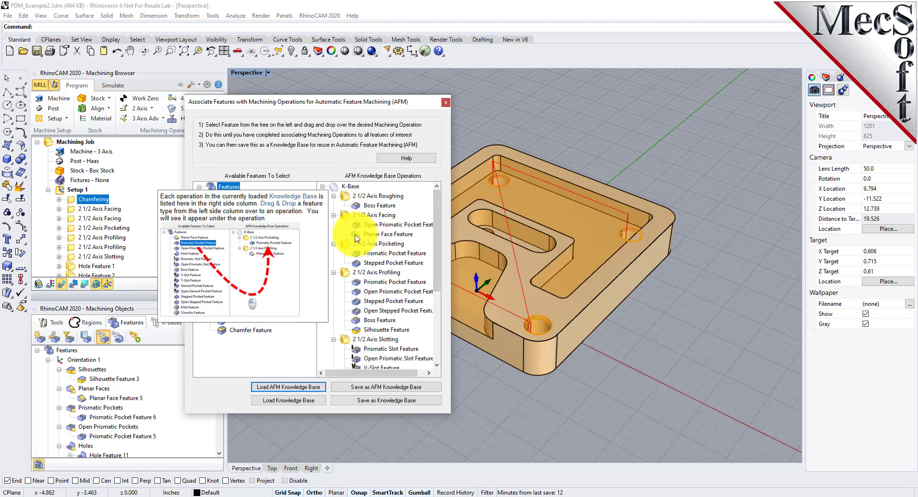
{"action": "left_click", "coordinate": [333, 272]}
{"action": "left_click", "coordinate": [333, 281]}
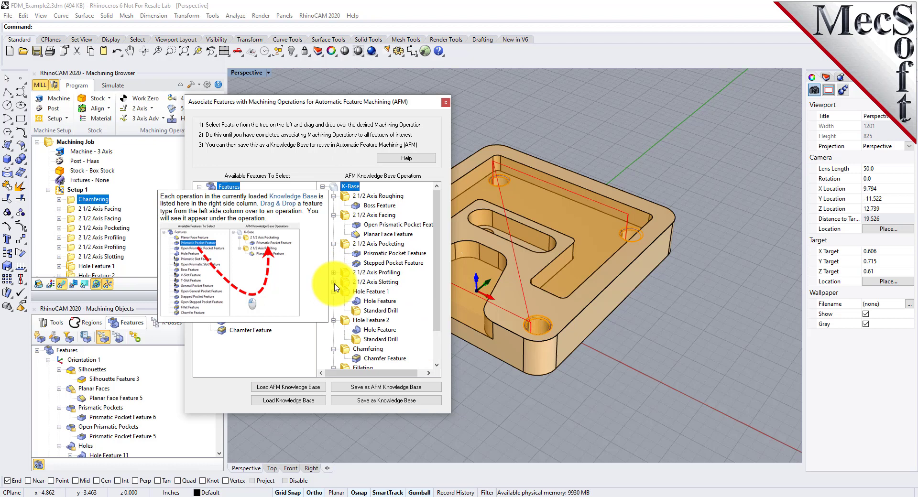
{"action": "left_click", "coordinate": [333, 243]}
{"action": "left_click", "coordinate": [333, 272]}
{"action": "left_click", "coordinate": [333, 282]}
{"action": "left_click", "coordinate": [333, 291]}
{"action": "left_click", "coordinate": [333, 300]}
{"action": "left_click", "coordinate": [333, 310]}
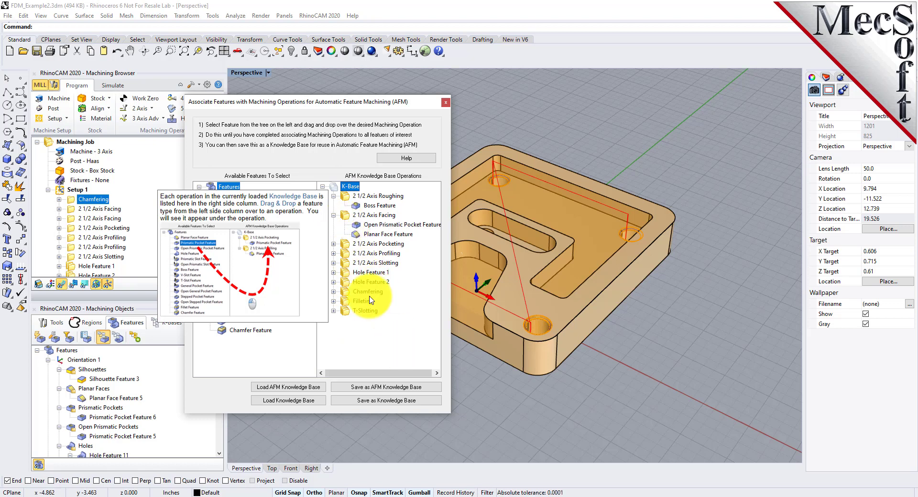
Expand the 2 1/2 Axis Pocketing operation and show which knowledge base operations are associated with the Boss Feature
{"action": "left_click", "coordinate": [334, 244]}
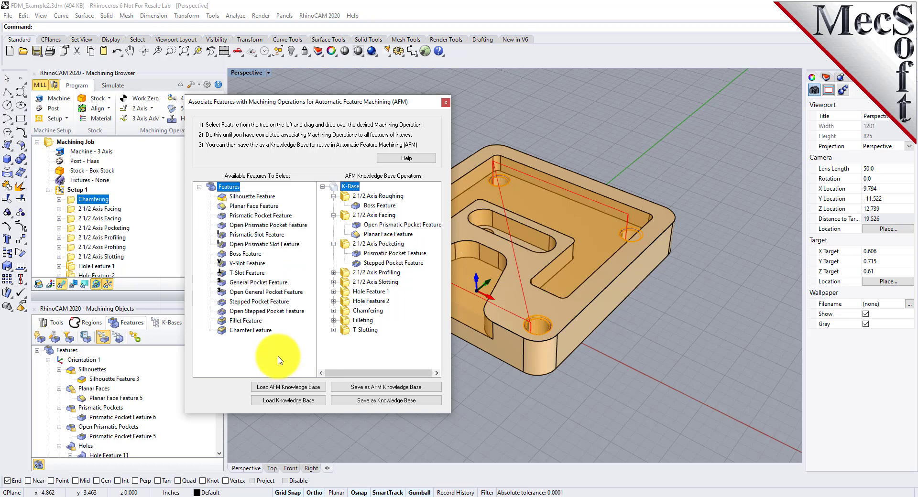
{"action": "left_click", "coordinate": [227, 254]}
{"action": "mouse_move", "coordinate": [225, 257]}
{"action": "left_mouse_down"}
{"action": "mouse_move", "coordinate": [226, 292]}
{"action": "mouse_move", "coordinate": [387, 319]}
{"action": "mouse_move", "coordinate": [236, 256]}
{"action": "left_mouse_up"}
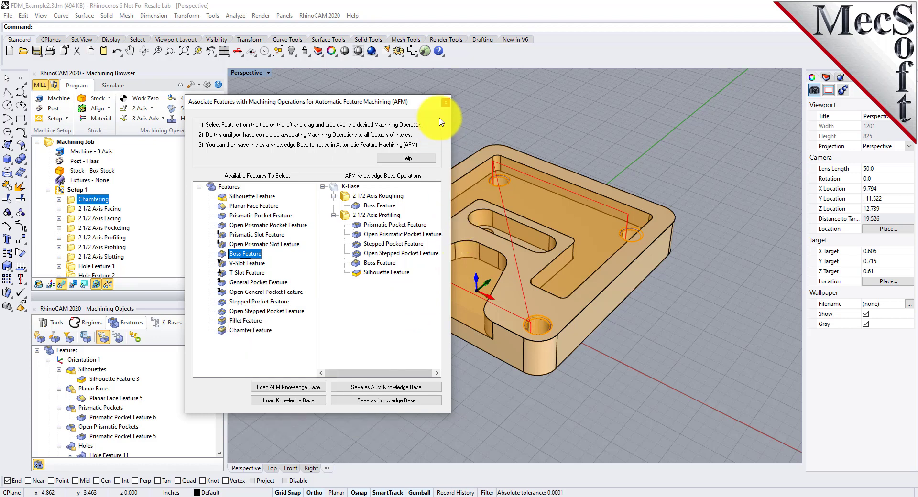
Close the feature association dialog and open the hole machining operations setup for Hole Feature 11
{"action": "left_click", "coordinate": [446, 103]}
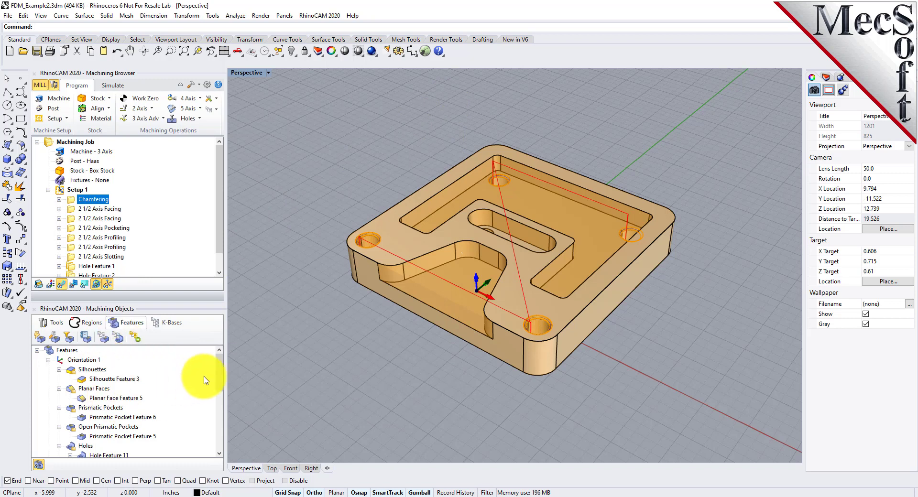
{"action": "left_click_drag", "start_coordinate": [221, 375], "coordinate": [221, 401]}
{"action": "scroll", "coordinate": [78, 424], "scroll_direction": "up", "scroll_amount": 1}
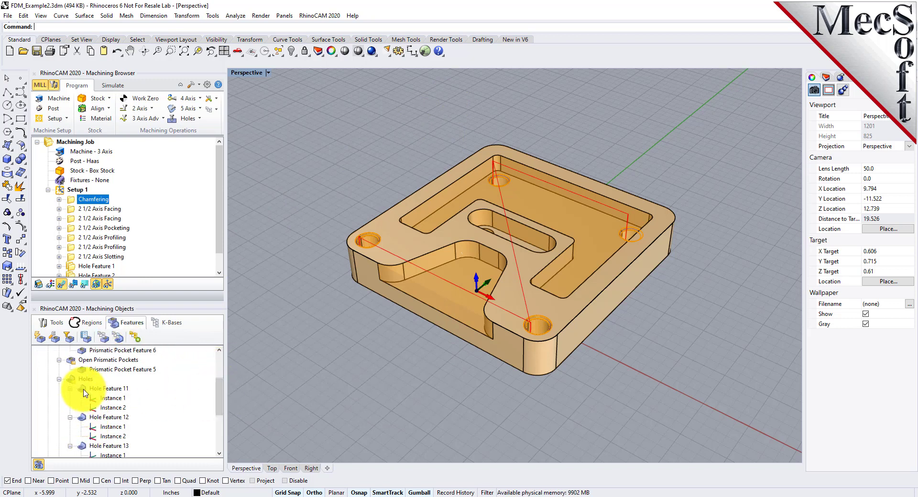
{"action": "left_click", "coordinate": [85, 391]}
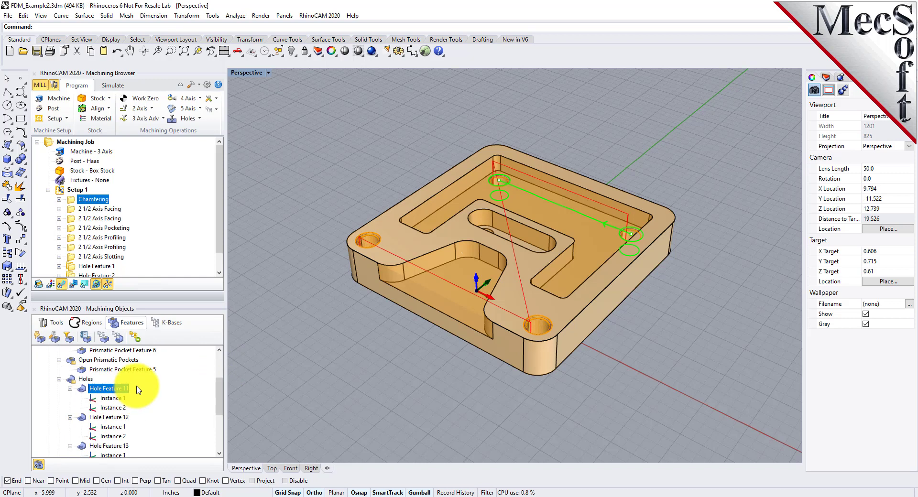
{"action": "left_click", "coordinate": [118, 339]}
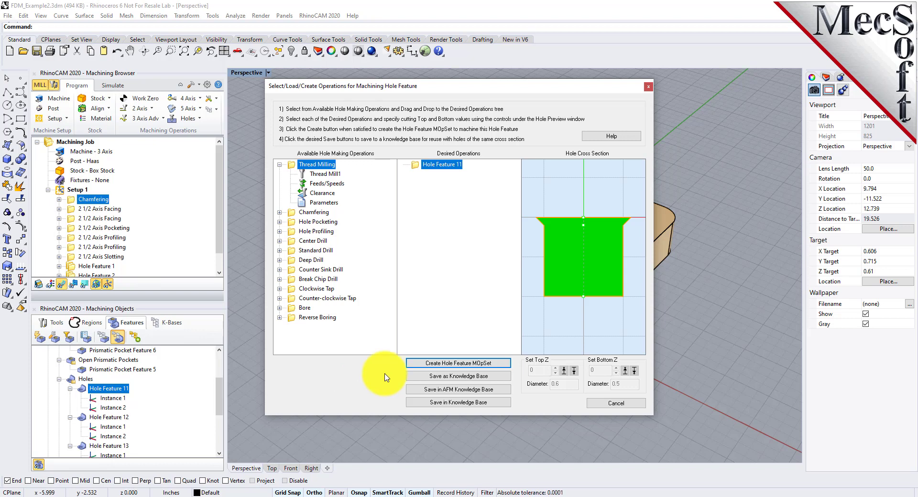
{"action": "mouse_move", "coordinate": [461, 251]}
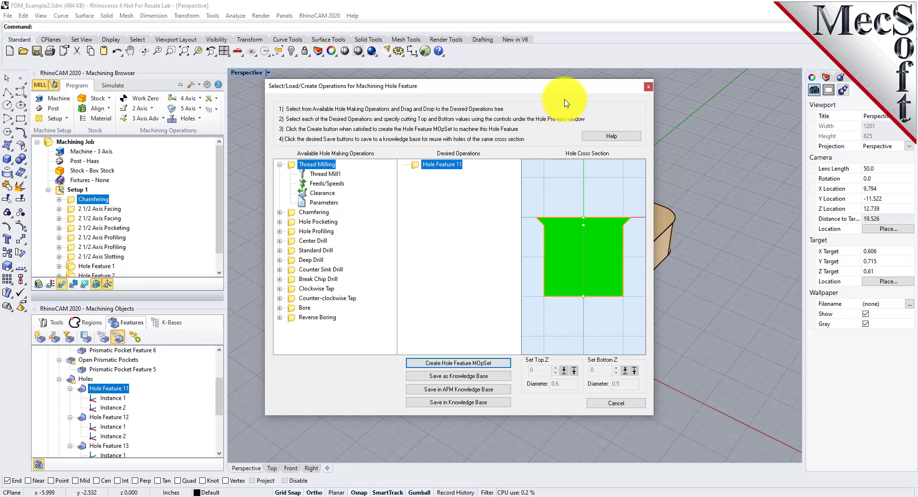
{"action": "left_click_drag", "start_coordinate": [507, 98], "coordinate": [489, 96]}
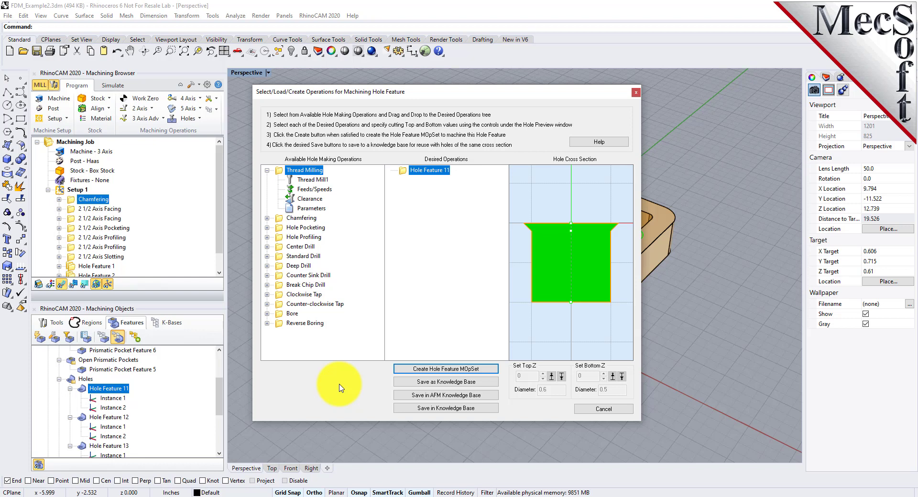
Collapse Thread Milling and assign Center Drill, Standard Drill and Chamfering as the desired operations for Hole Feature 11
{"action": "left_click", "coordinate": [266, 171]}
{"action": "mouse_move", "coordinate": [390, 241]}
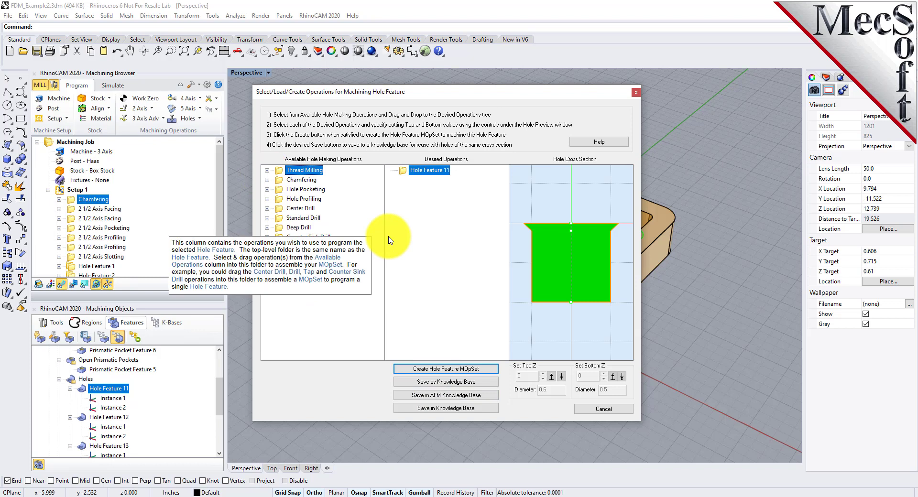
{"action": "mouse_move", "coordinate": [301, 327]}
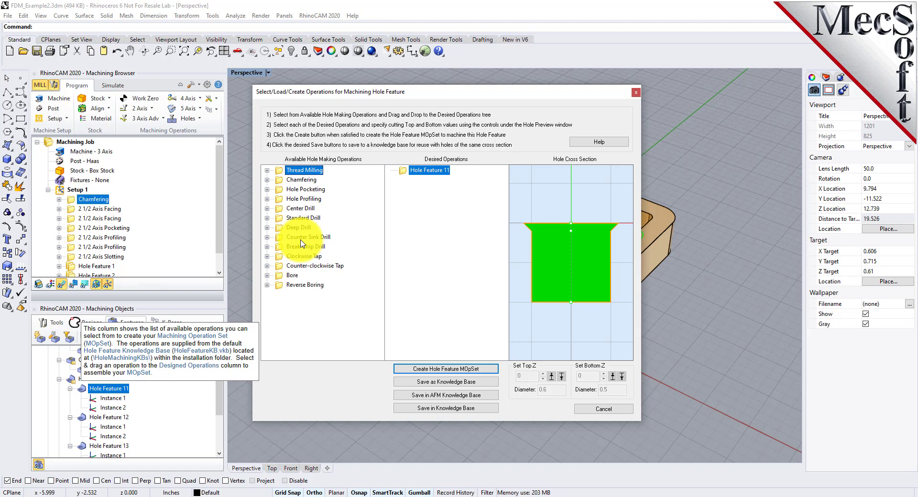
{"action": "left_click_drag", "start_coordinate": [281, 212], "coordinate": [422, 191]}
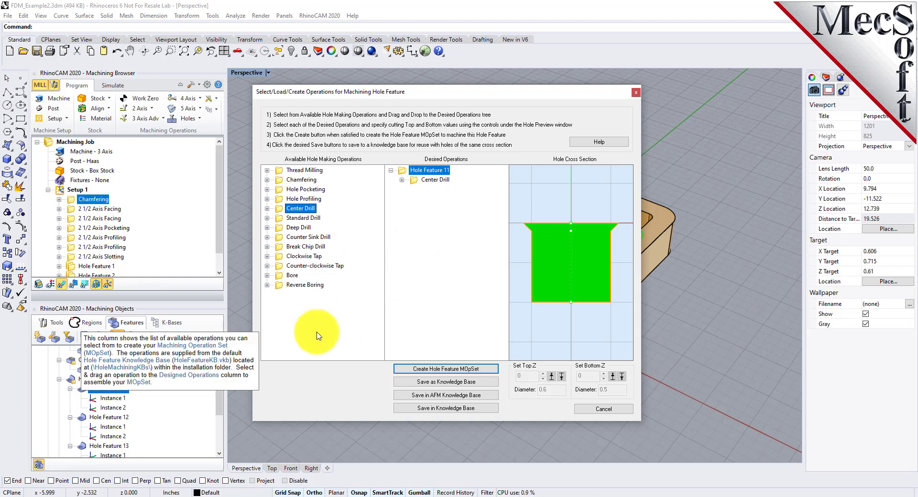
{"action": "left_click_drag", "start_coordinate": [302, 218], "coordinate": [420, 173]}
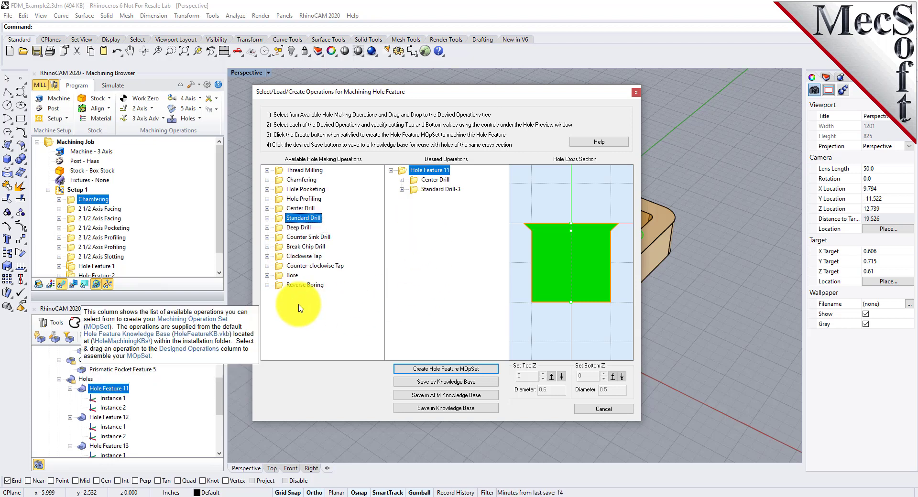
{"action": "left_click", "coordinate": [278, 180]}
{"action": "left_click_drag", "start_coordinate": [278, 185], "coordinate": [425, 239]}
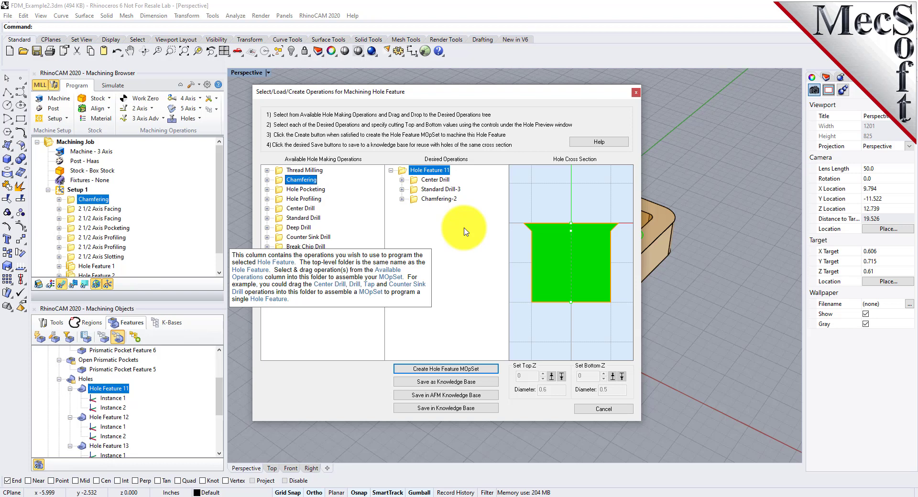
Look through the cutting depths of the three desired hole operations and the Chamfering settings, and close without creating the operation set
{"action": "left_click", "coordinate": [423, 180]}
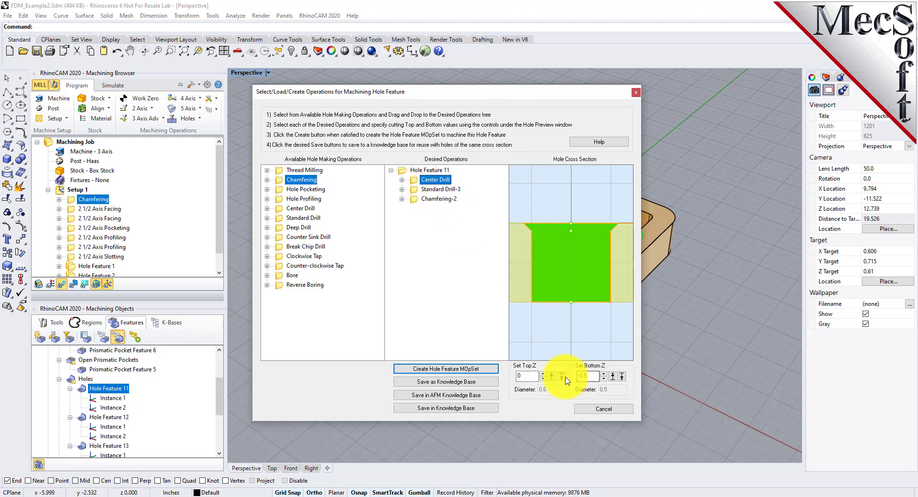
{"action": "left_click", "coordinate": [439, 190]}
{"action": "left_click", "coordinate": [442, 200]}
{"action": "left_click", "coordinate": [402, 199]}
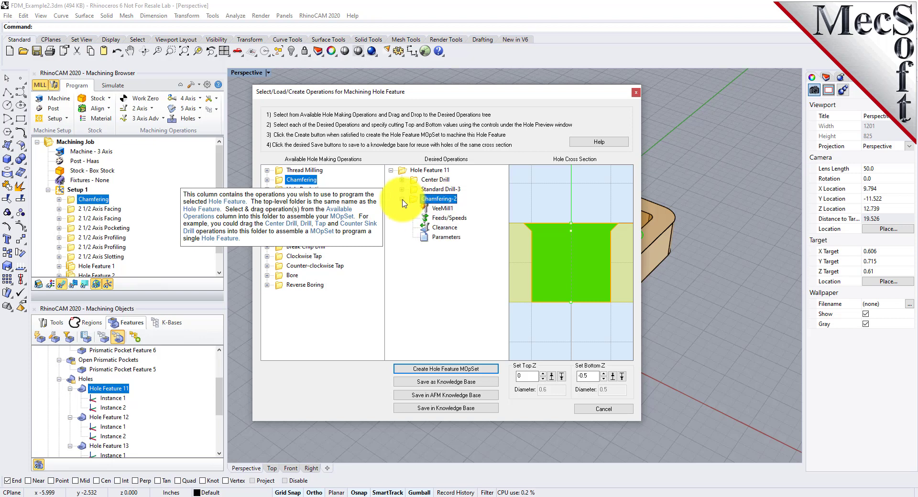
{"action": "left_click", "coordinate": [402, 200]}
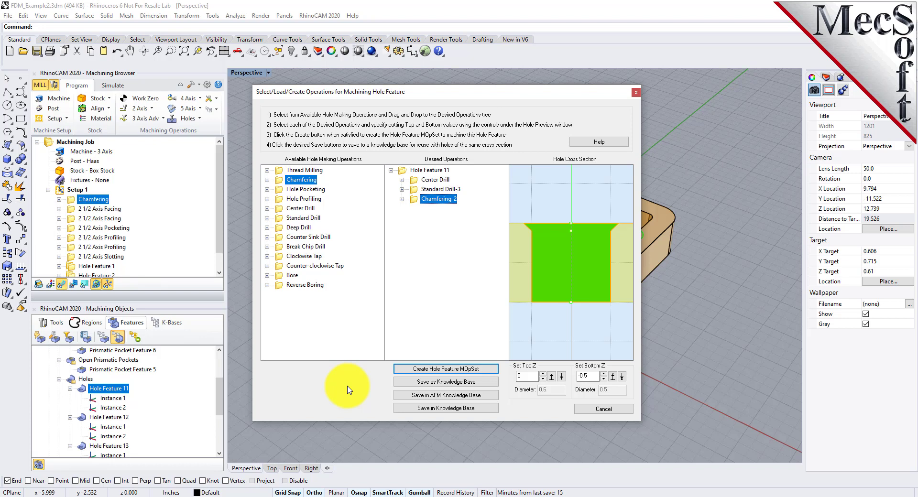
{"action": "left_click", "coordinate": [636, 93]}
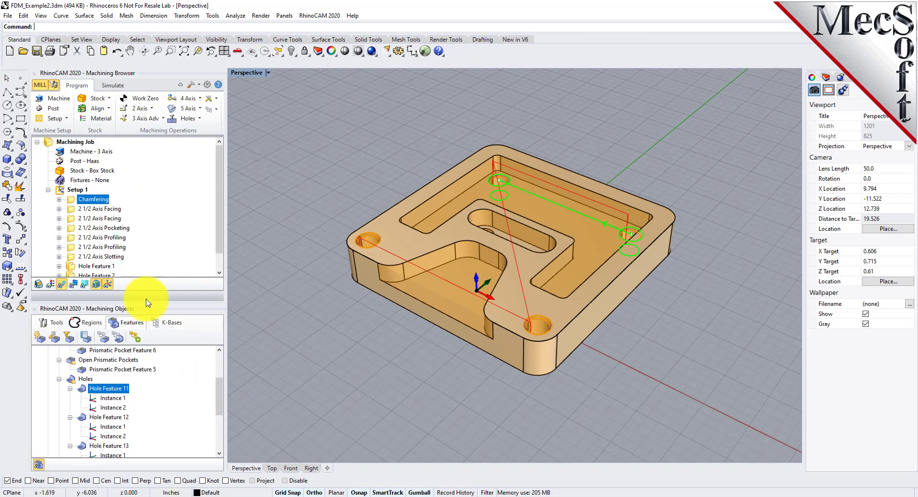
Examine the first Chamfering operation's features, tool, feeds, clearance, cut, entry/exit and advanced settings, and leave it without changes
{"action": "left_click_drag", "start_coordinate": [146, 300], "coordinate": [143, 327]}
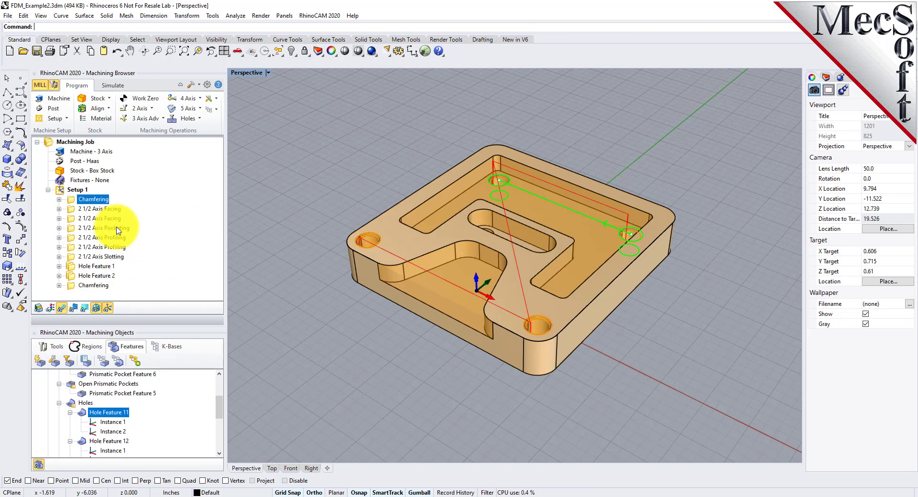
{"action": "double_click", "coordinate": [73, 203]}
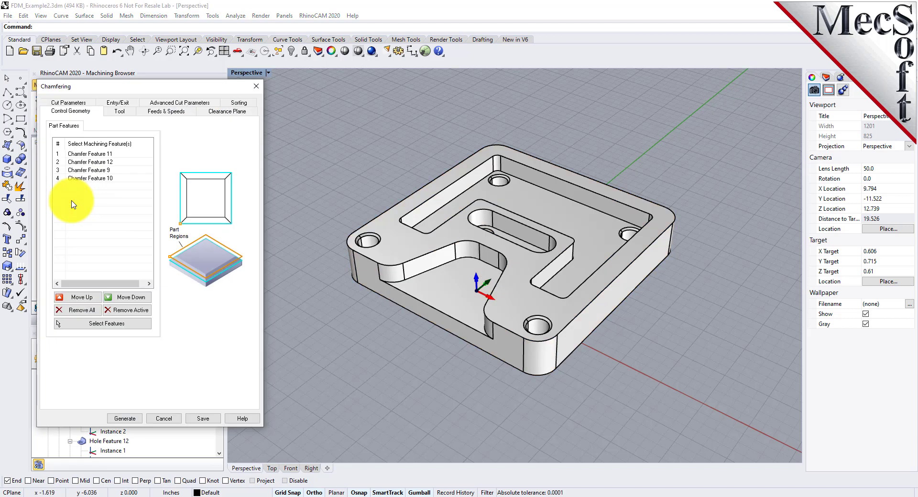
{"action": "left_click", "coordinate": [120, 111]}
{"action": "left_click", "coordinate": [165, 111]}
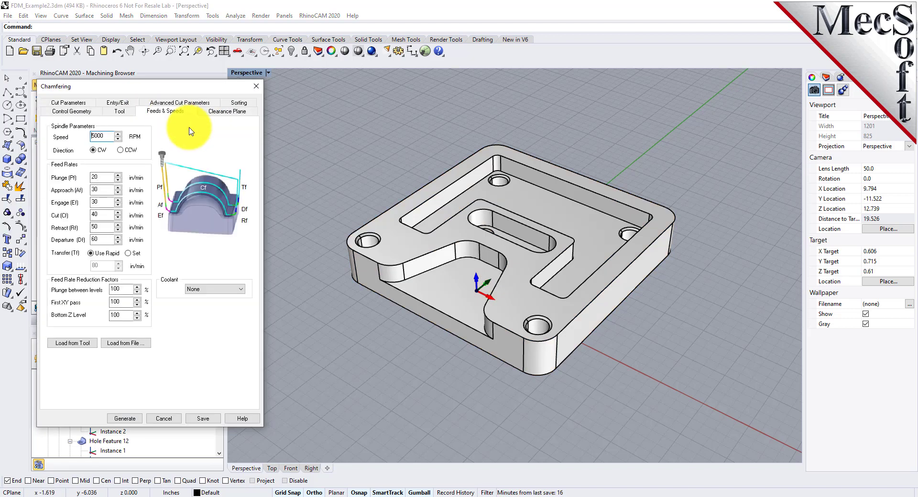
{"action": "left_click", "coordinate": [228, 113]}
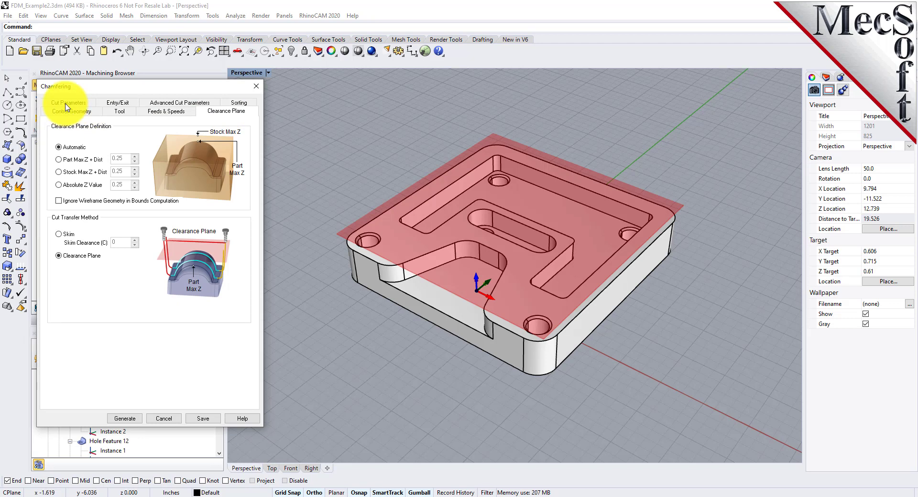
{"action": "left_click", "coordinate": [66, 105]}
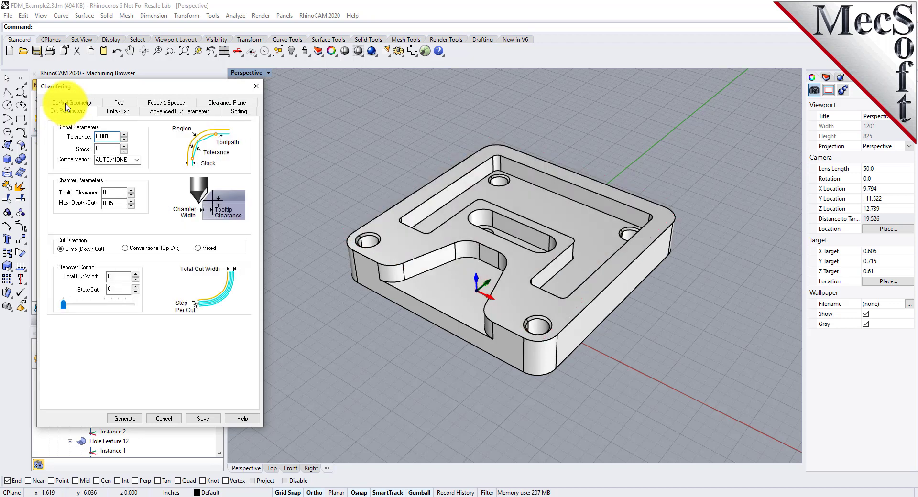
{"action": "left_click", "coordinate": [118, 111]}
{"action": "left_click", "coordinate": [174, 111]}
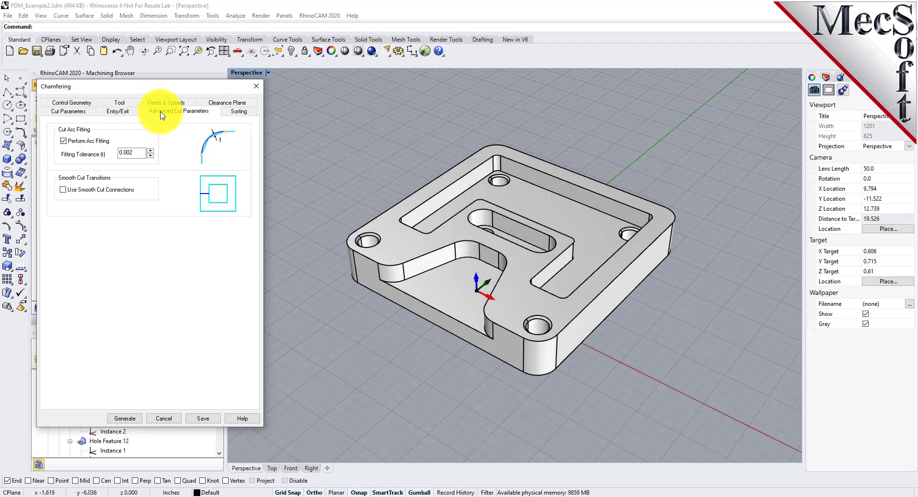
{"action": "left_click", "coordinate": [167, 415]}
Review the first 2 1/2 Axis Facing operation's settings, change its roughing to Linear Cuts and regenerate the toolpath
{"action": "left_click", "coordinate": [74, 210]}
{"action": "double_click", "coordinate": [73, 210]}
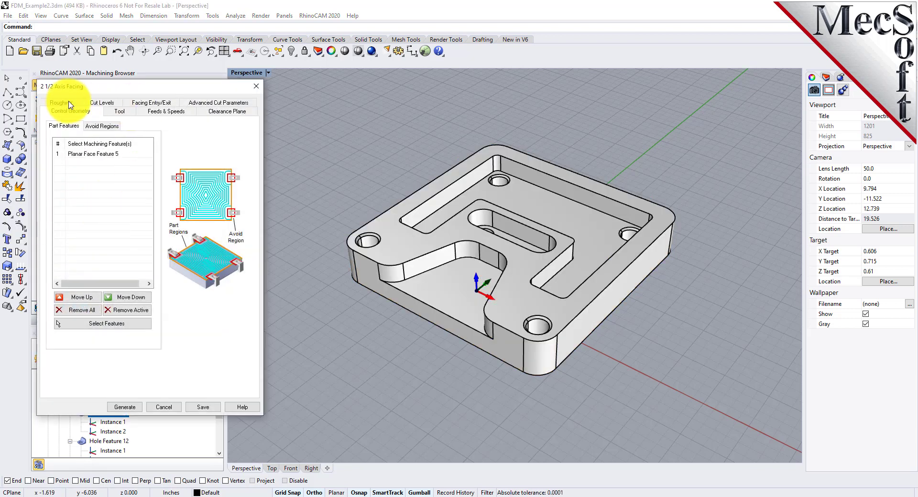
{"action": "left_click", "coordinate": [68, 105]}
{"action": "left_click", "coordinate": [110, 115]}
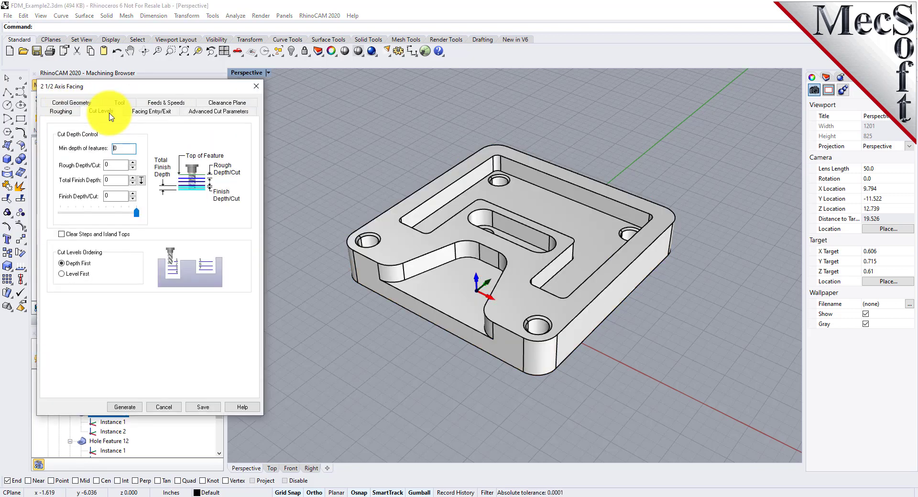
{"action": "left_click", "coordinate": [219, 111]}
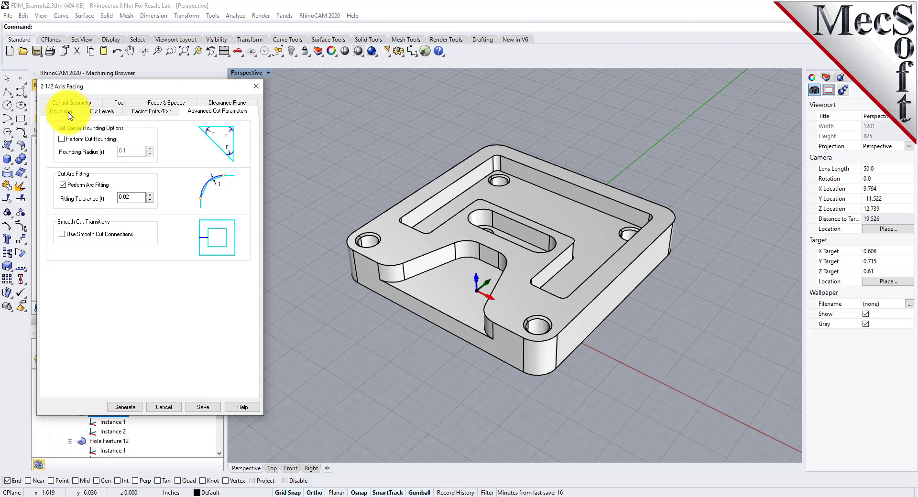
{"action": "left_click", "coordinate": [60, 112]}
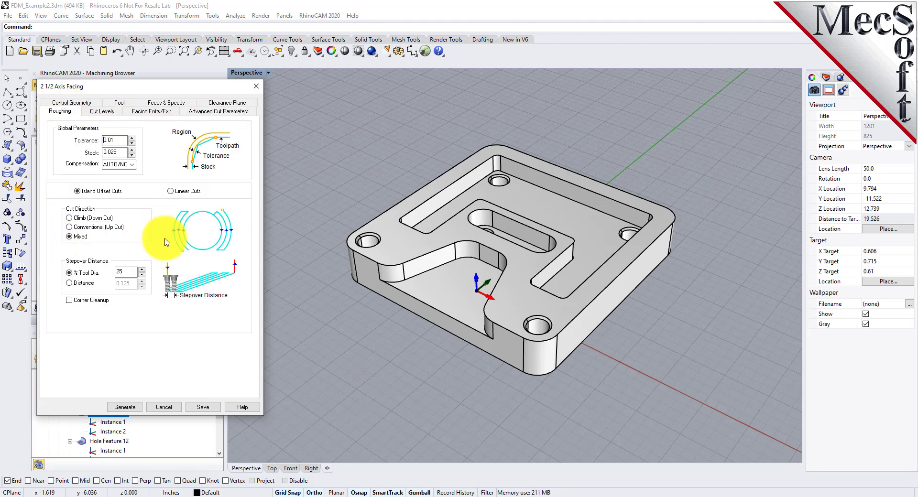
{"action": "left_click", "coordinate": [173, 193]}
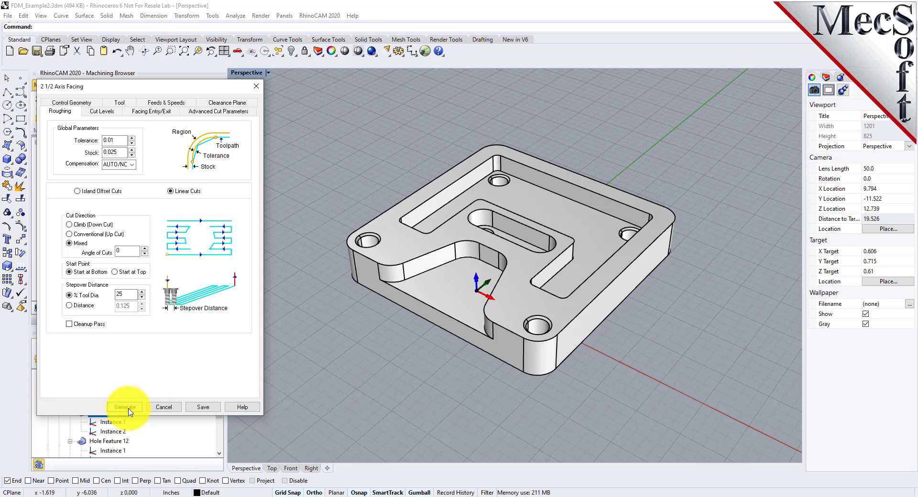
{"action": "left_click", "coordinate": [124, 407]}
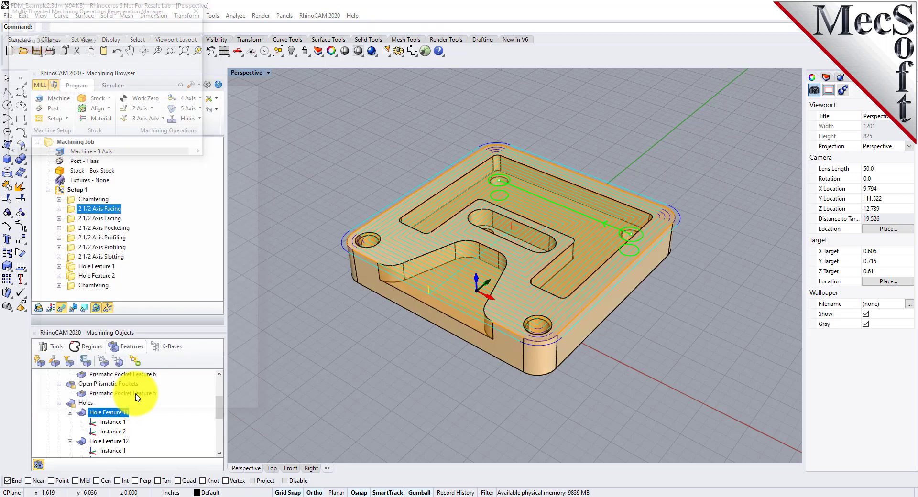
Set the 2 1/2 Axis Pocketing operation's cut pattern to High Speed and regenerate the toolpath
{"action": "double_click", "coordinate": [72, 228]}
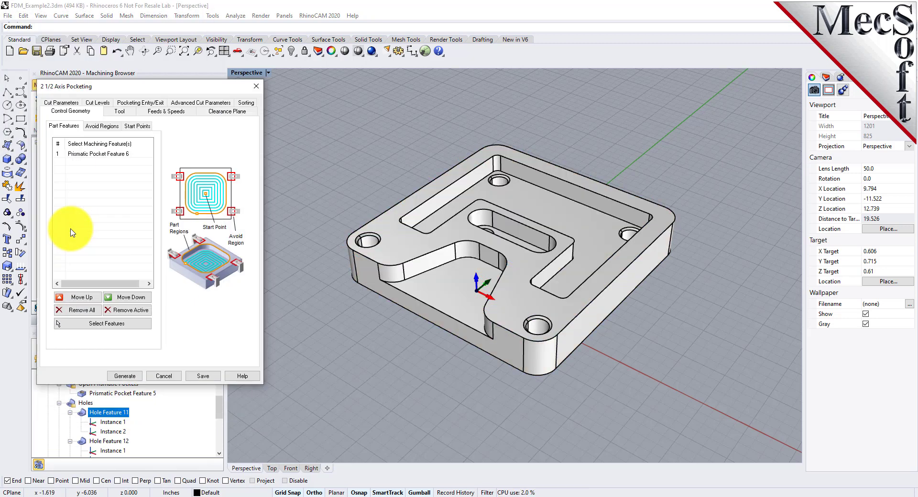
{"action": "left_click", "coordinate": [64, 103]}
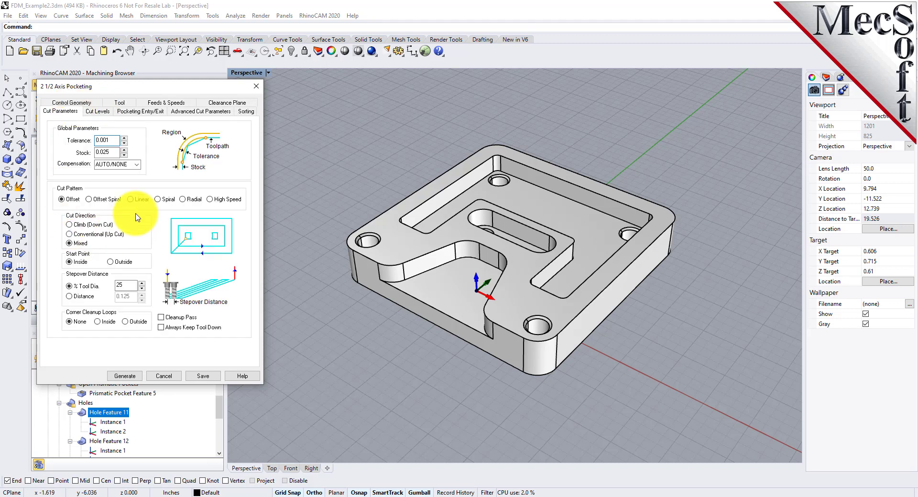
{"action": "left_click", "coordinate": [217, 200]}
{"action": "left_click", "coordinate": [127, 377]}
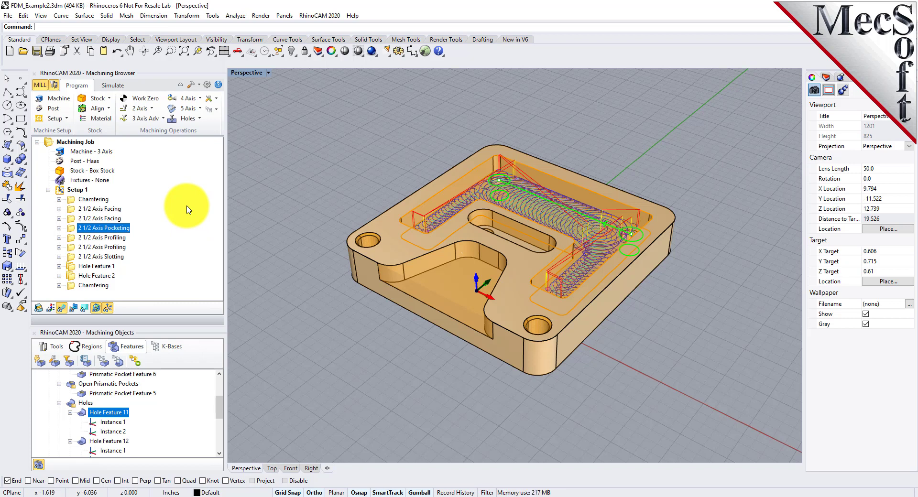
Save Setup 1 to the knowledge base file DefaultAFM_INCH.vkb in the Defaults folder
{"action": "left_click", "coordinate": [74, 199]}
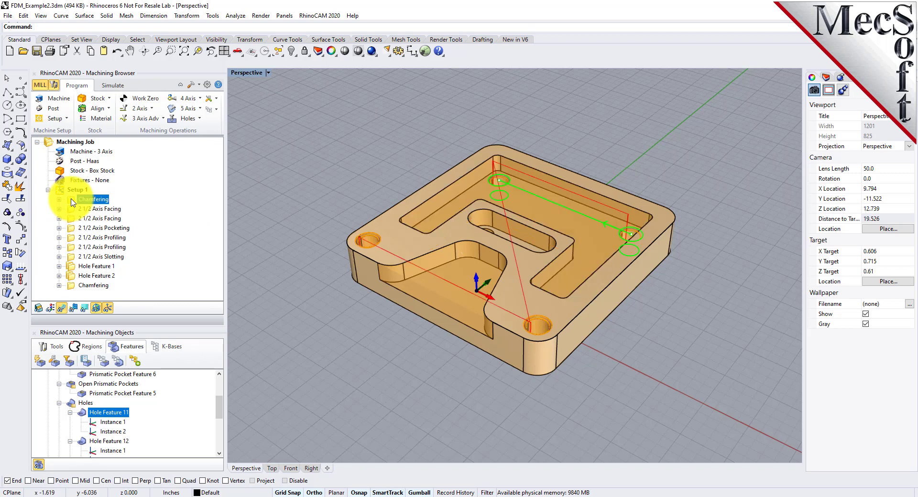
{"action": "left_click", "coordinate": [72, 210]}
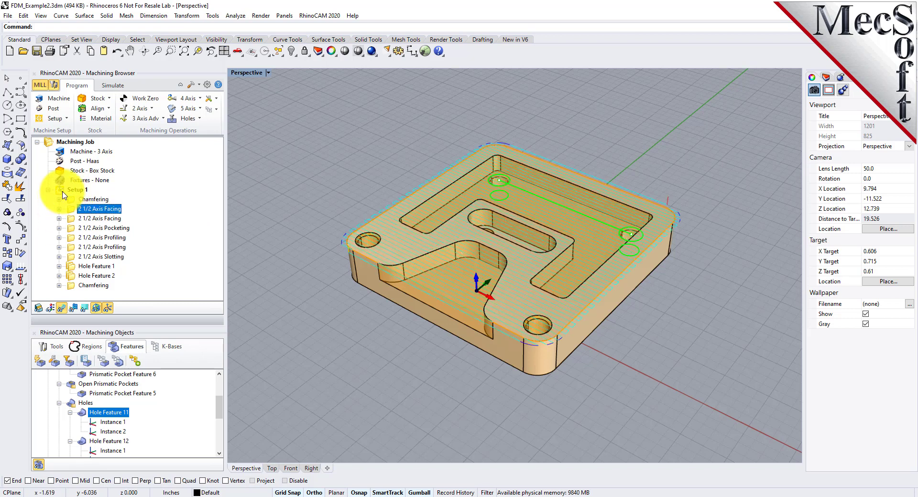
{"action": "left_click", "coordinate": [75, 190]}
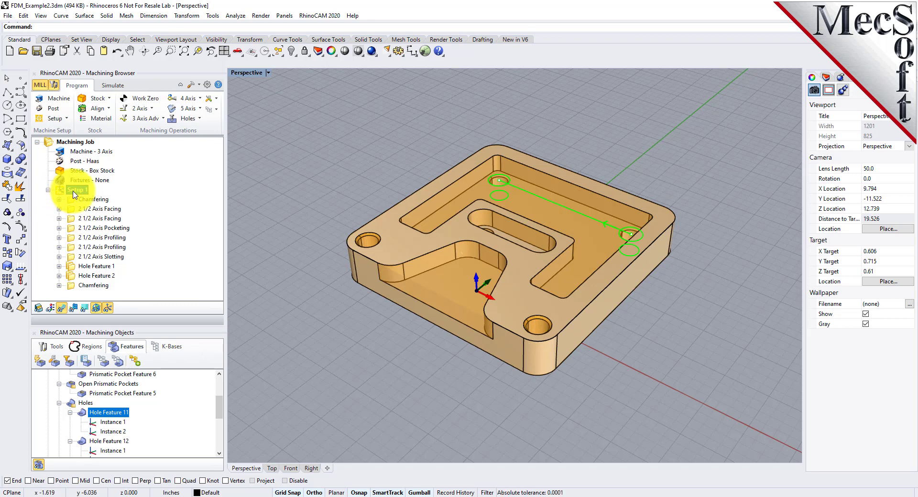
{"action": "right_click", "coordinate": [81, 192]}
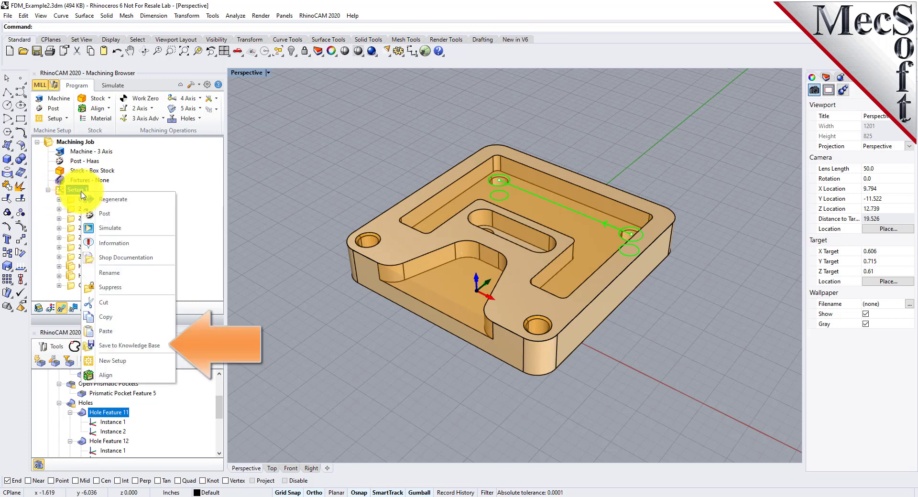
{"action": "left_click", "coordinate": [153, 348]}
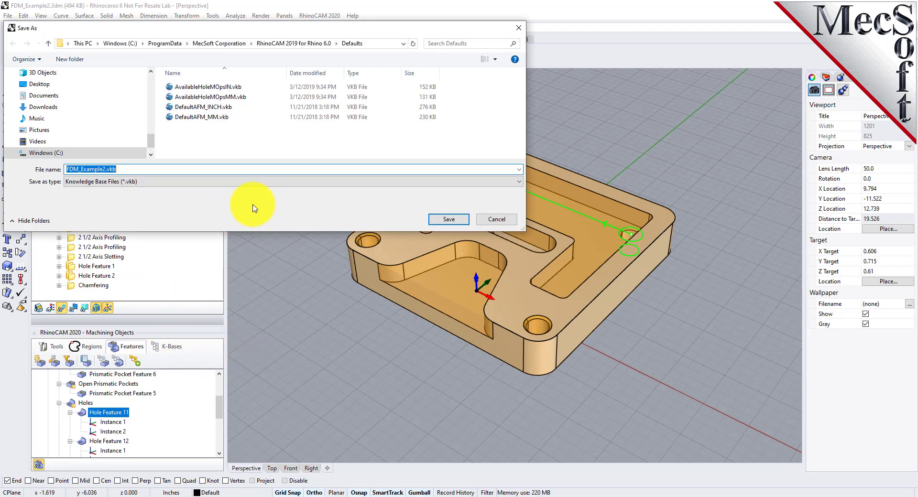
{"action": "left_click", "coordinate": [198, 110]}
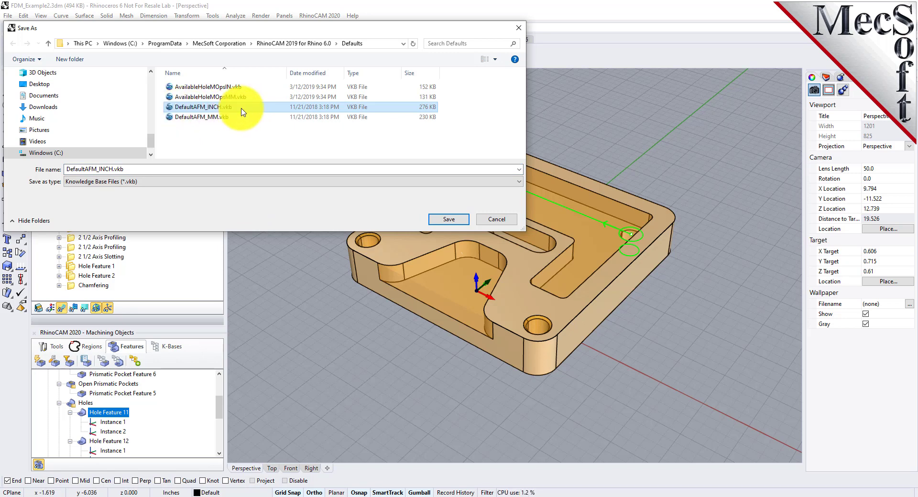
{"action": "left_click", "coordinate": [449, 219]}
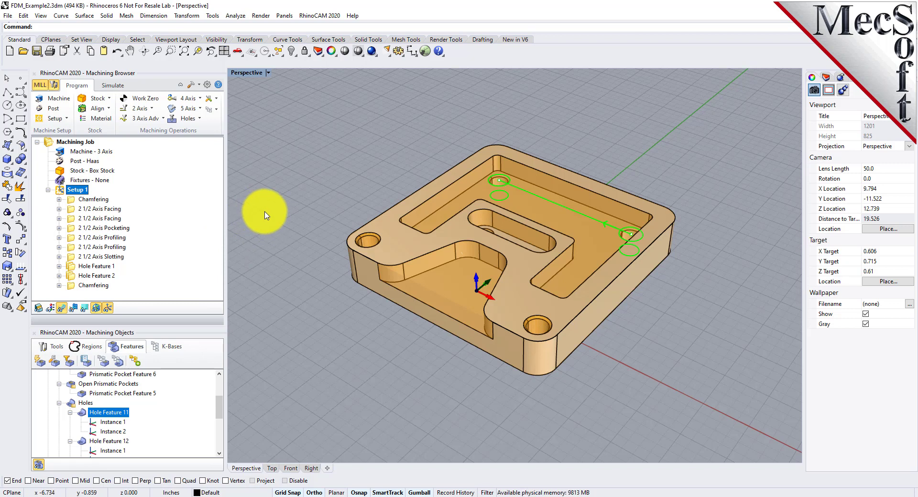
Delete all machining operations from Setup 1, from the first Chamfering through the last Chamfering
{"action": "left_click", "coordinate": [73, 200]}
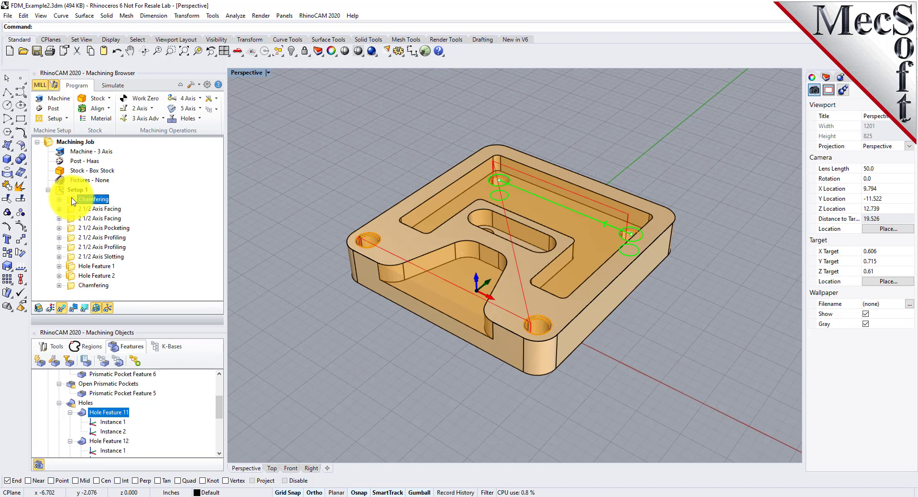
{"action": "key", "text": "Delete"}
{"action": "key", "text": "Delete"}
{"action": "key", "text": "Delete"}
{"action": "key", "text": "Delete"}
{"action": "key", "text": "Delete"}
{"action": "key", "text": "Delete"}
{"action": "key", "text": "Delete"}
{"action": "key", "text": "Delete"}
{"action": "key", "text": "Delete"}
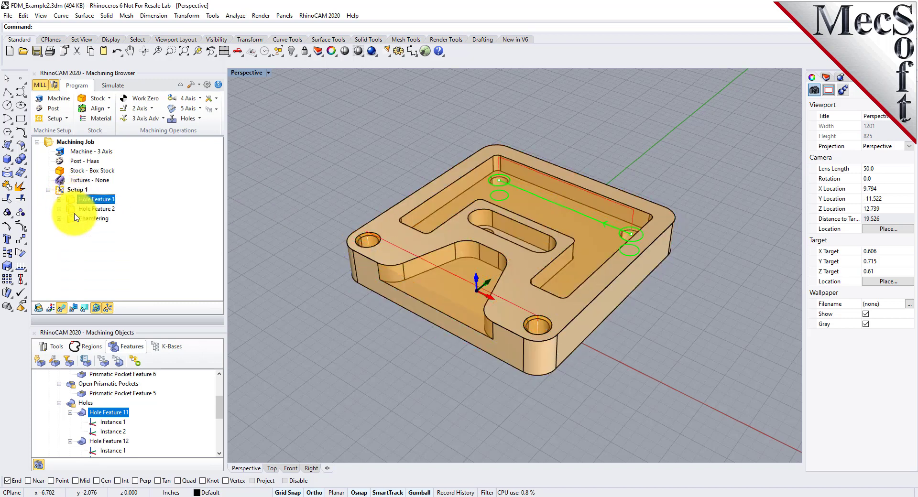
{"action": "key", "text": "Delete"}
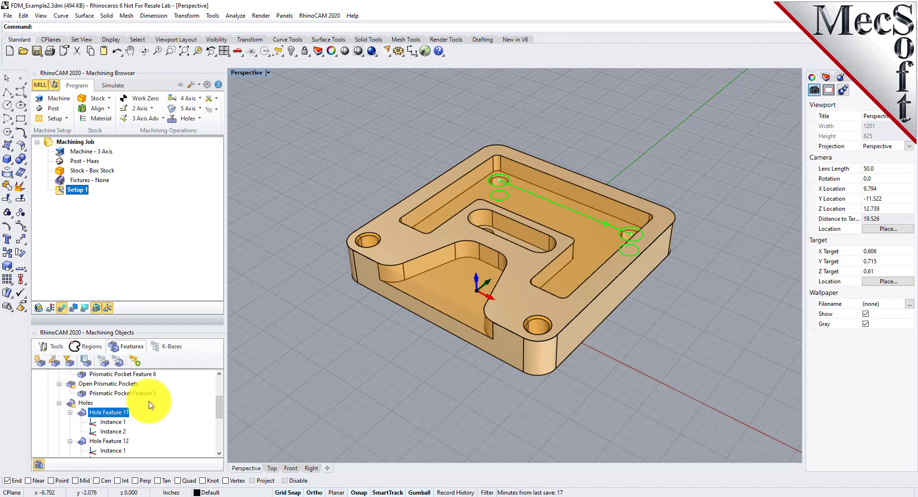
Remove the empty Setup 1 and all detected features
{"action": "left_click_drag", "start_coordinate": [150, 303], "coordinate": [143, 280]}
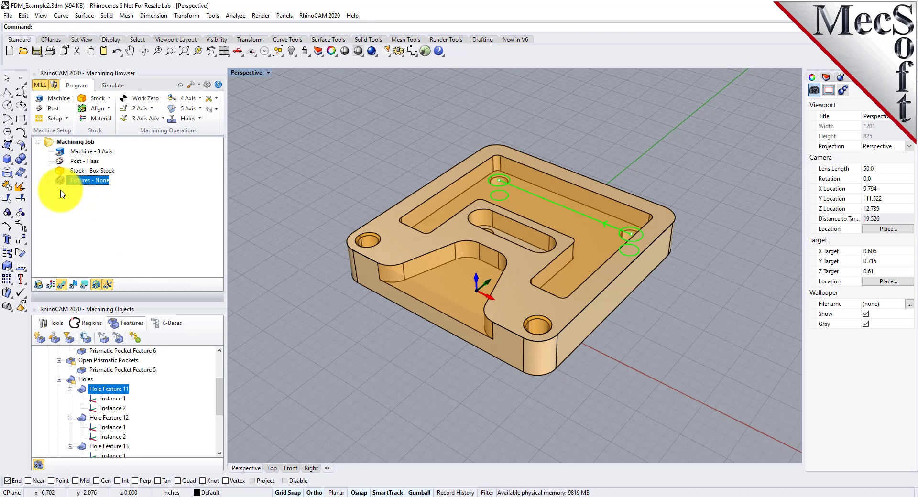
{"action": "key", "text": "Escape"}
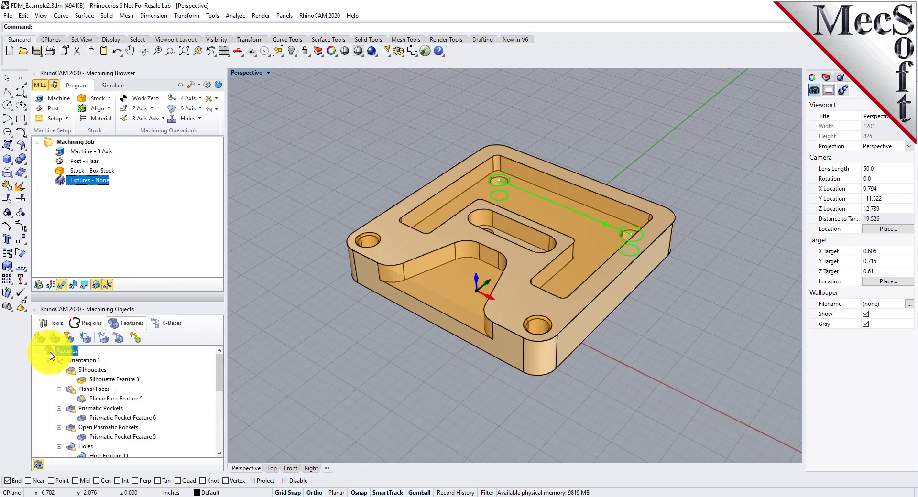
{"action": "left_click", "coordinate": [40, 338]}
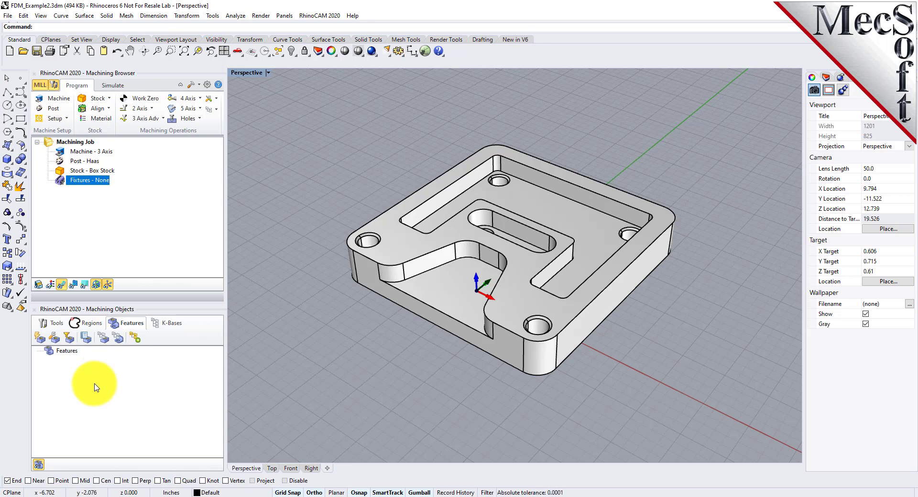
Use Interactive Feature Detection on the plate's top face and inspect the planar face and slot features
{"action": "left_click", "coordinate": [56, 343]}
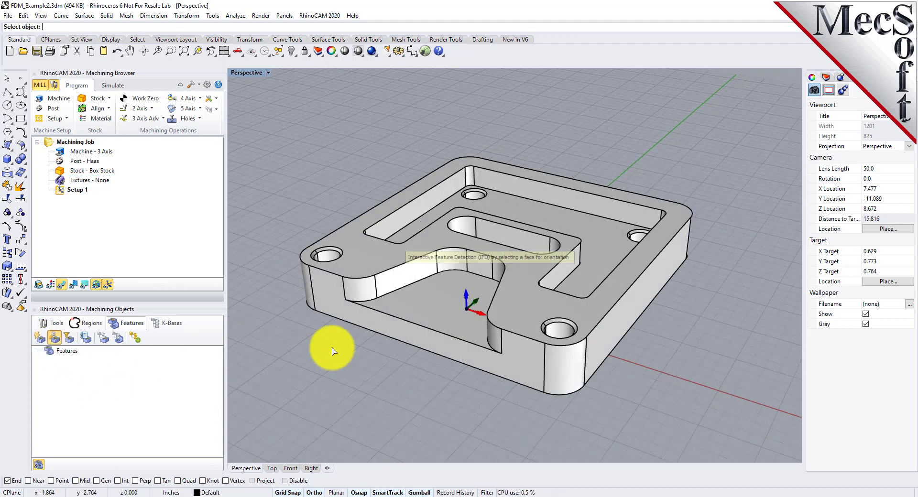
{"action": "left_click", "coordinate": [387, 258]}
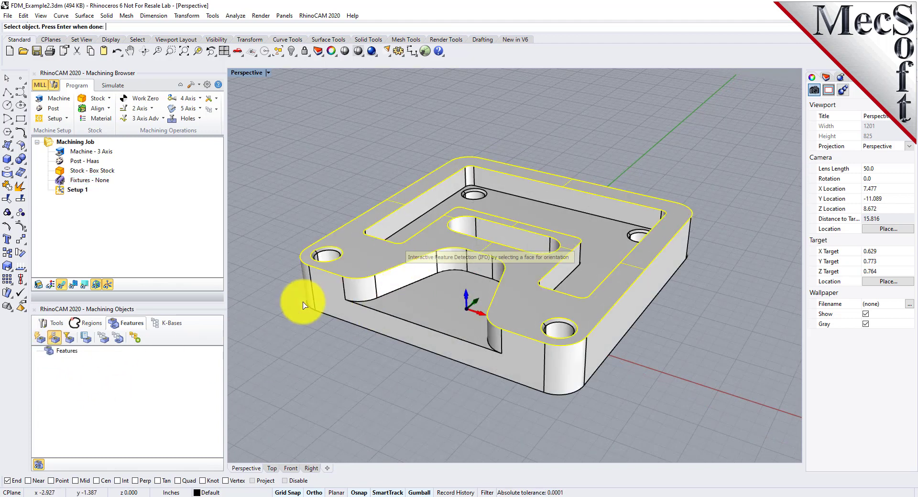
{"action": "key", "text": "Return"}
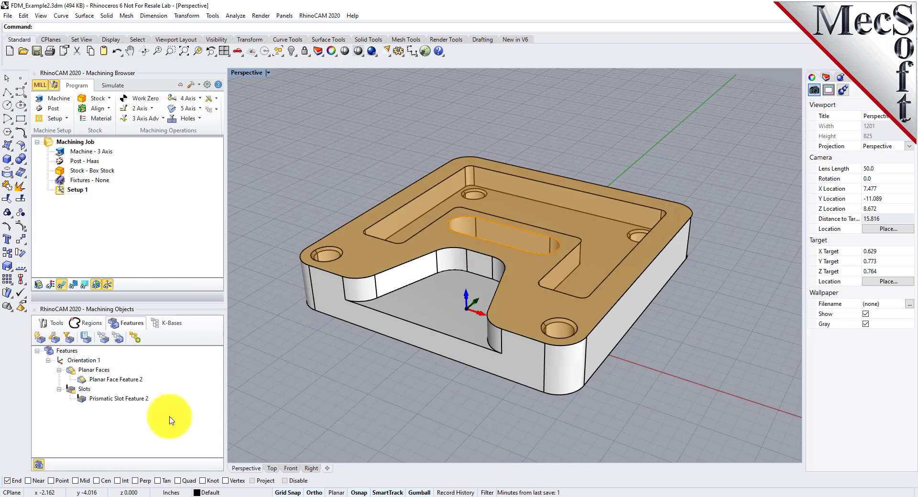
{"action": "left_click", "coordinate": [129, 382]}
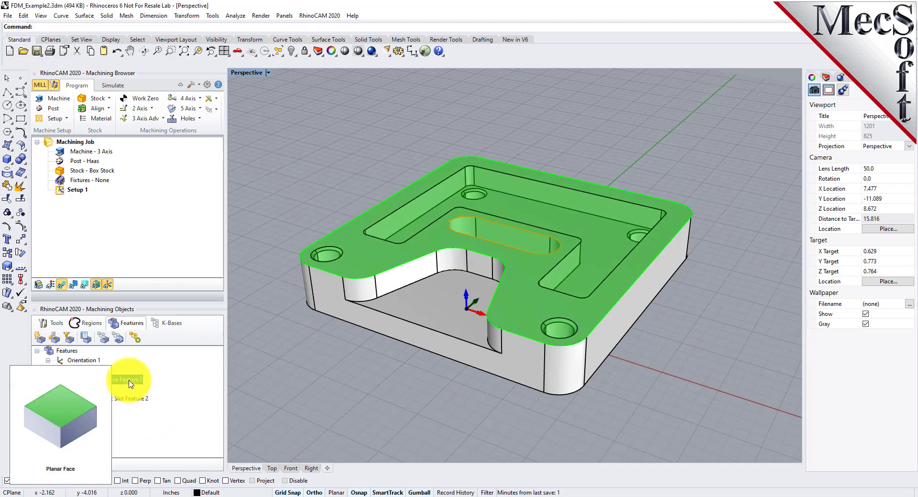
{"action": "left_click", "coordinate": [140, 400]}
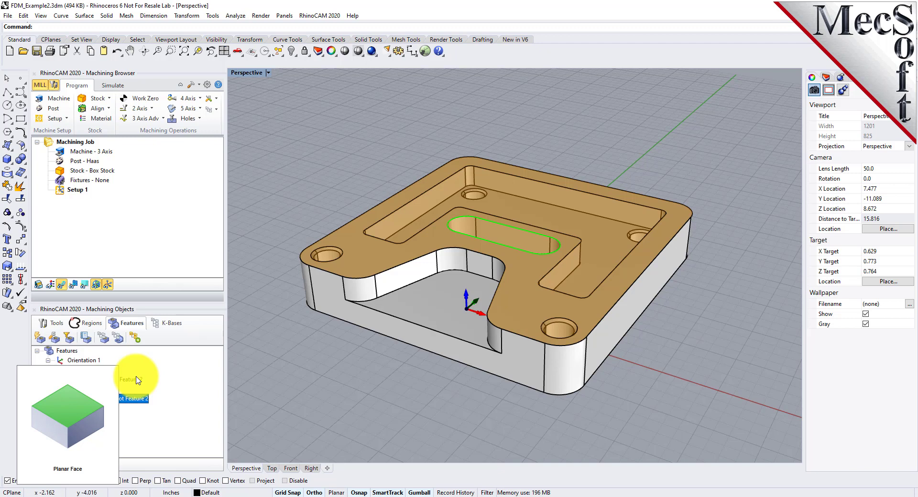
Generate machining operations for the interactively detected features and display the 2 1/2 Axis Facing toolpath
{"action": "left_click", "coordinate": [62, 353]}
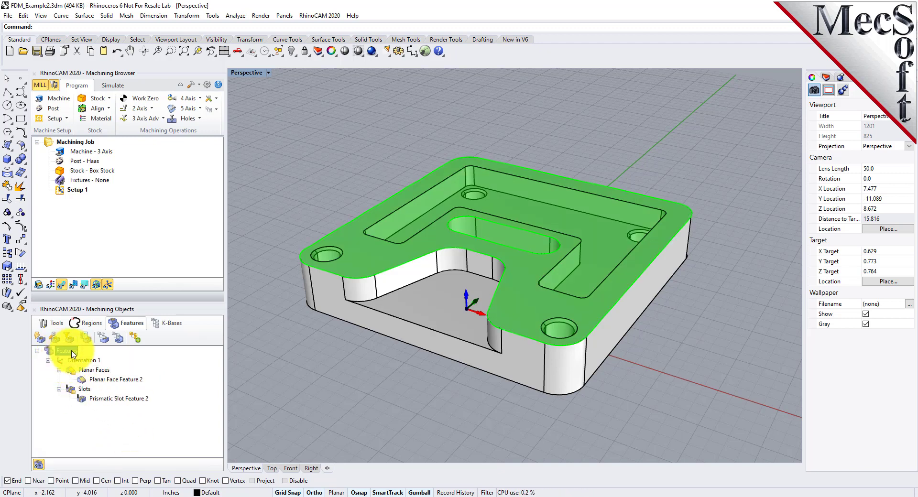
{"action": "left_click", "coordinate": [135, 338]}
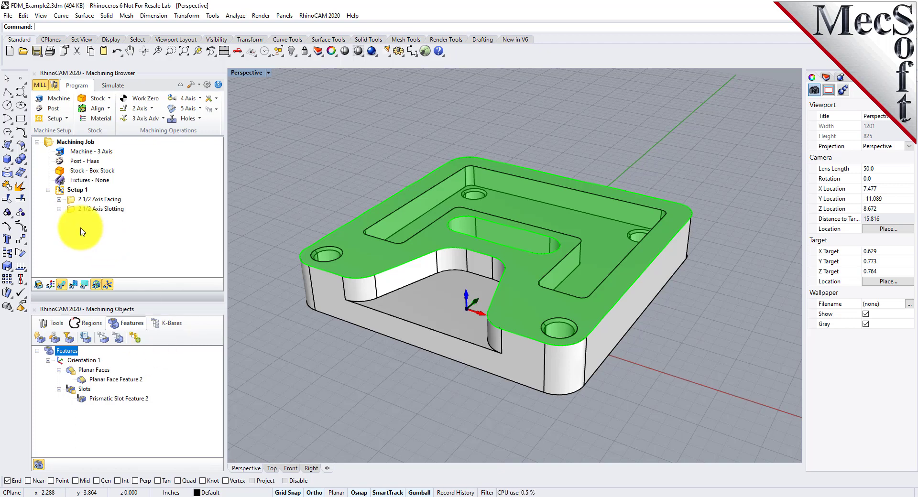
{"action": "left_click", "coordinate": [71, 201]}
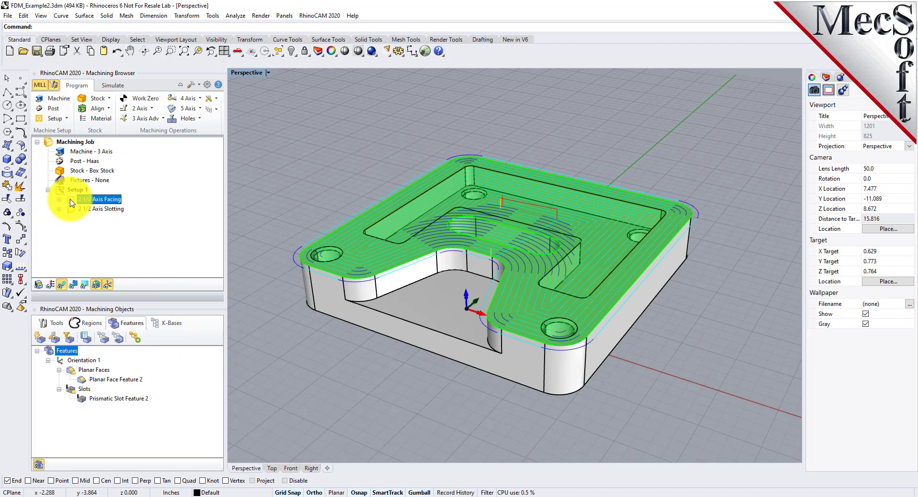
Delete Setup 1 with its facing and slotting operations and remove the interactively detected features
{"action": "left_click", "coordinate": [48, 190]}
{"action": "key", "text": "Delete"}
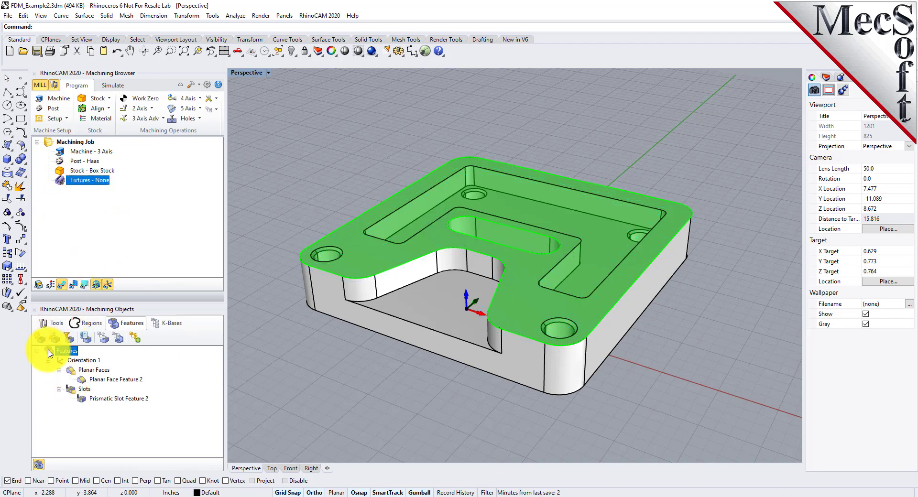
{"action": "key", "text": "Delete"}
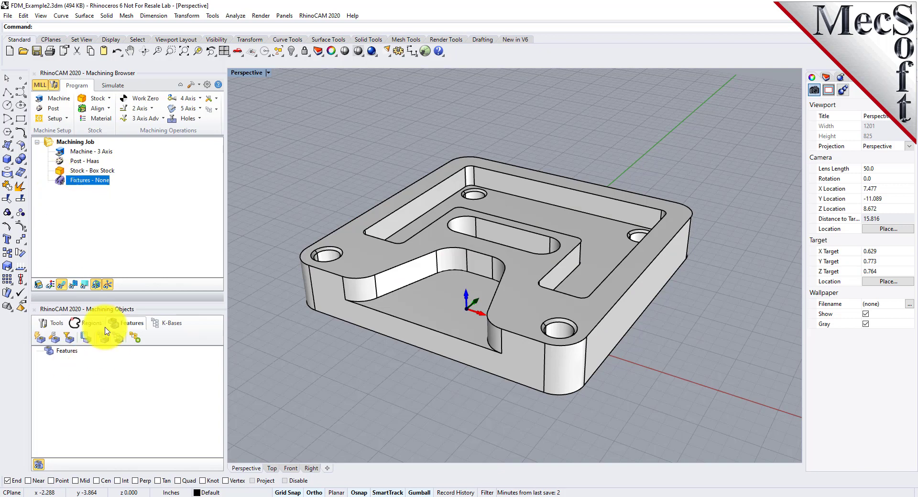
Detect all of the plate's features automatically and generate machining operations for the whole feature list
{"action": "left_click", "coordinate": [41, 339]}
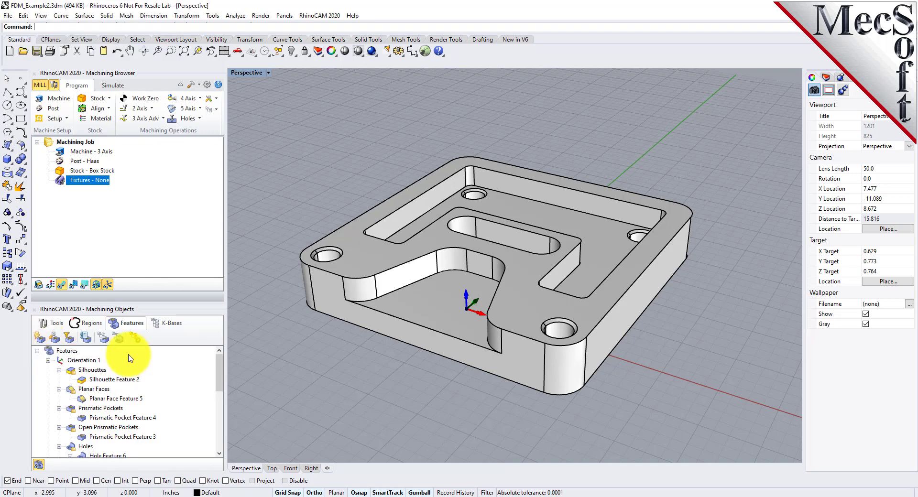
{"action": "left_click_drag", "start_coordinate": [127, 302], "coordinate": [120, 286]}
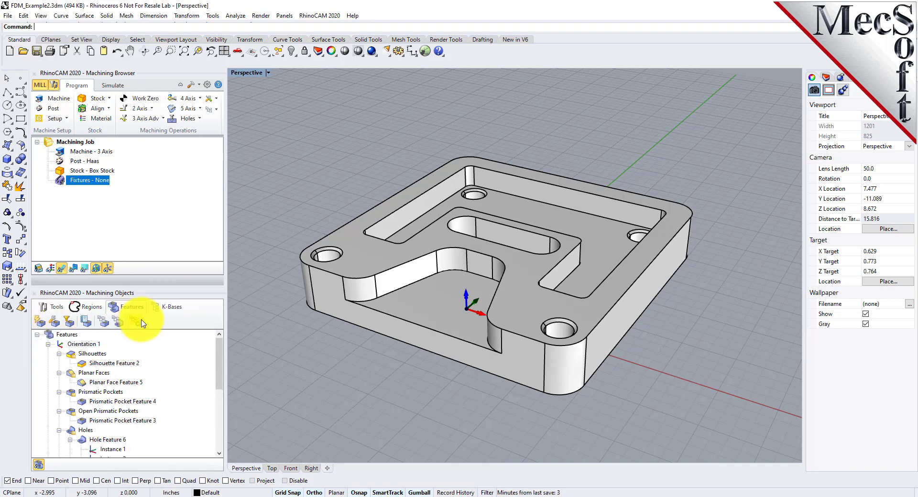
{"action": "left_click", "coordinate": [51, 335]}
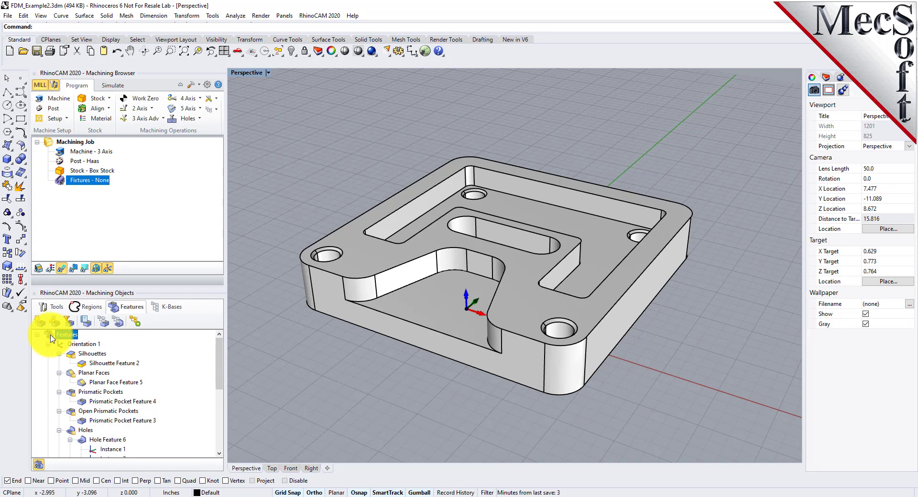
{"action": "left_click", "coordinate": [136, 321]}
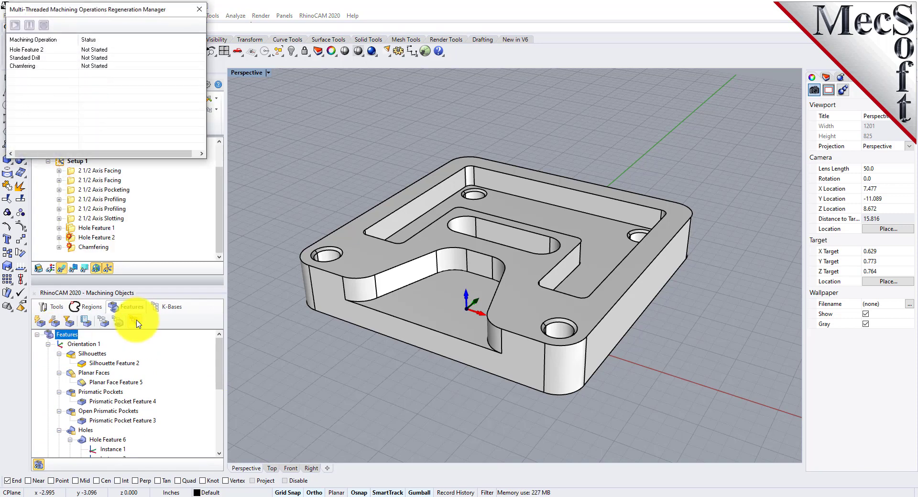
{"action": "left_click_drag", "start_coordinate": [136, 332], "coordinate": [130, 379]}
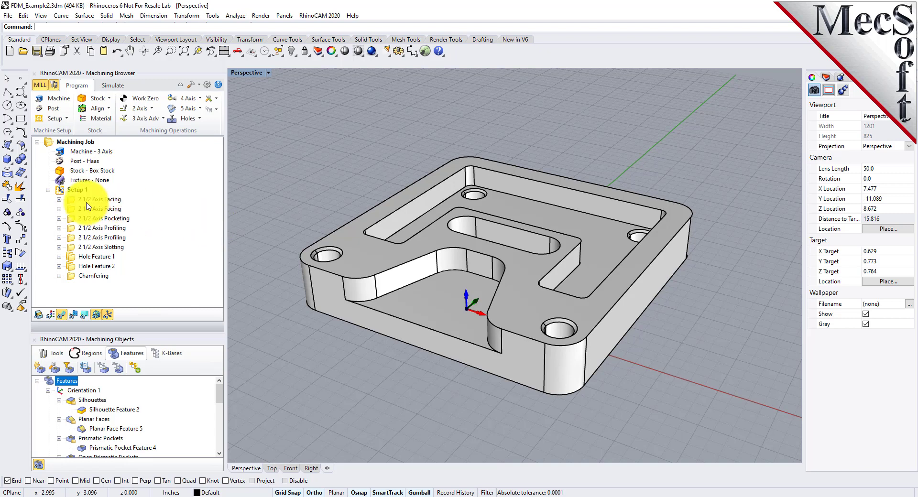
Simulate all of Setup 1's operations at maximum speed with Simulate by Moves enabled
{"action": "left_click", "coordinate": [77, 190]}
{"action": "left_click", "coordinate": [113, 86]}
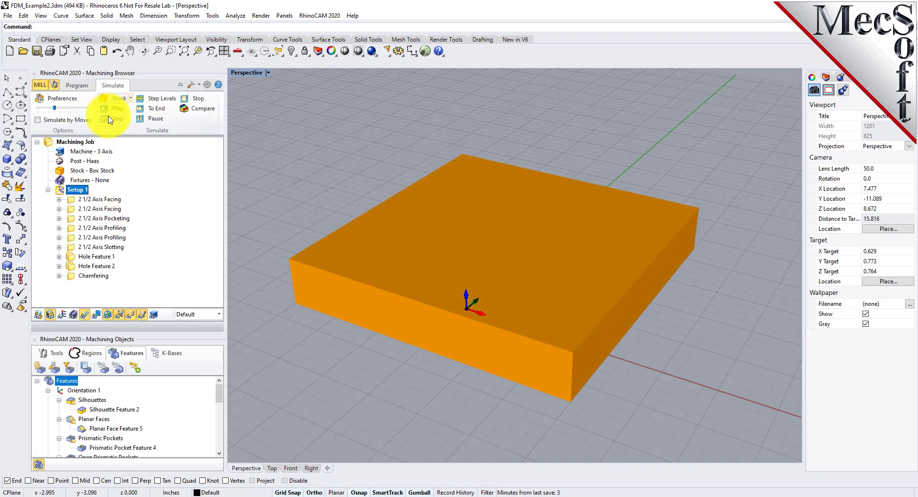
{"action": "left_click", "coordinate": [114, 108]}
{"action": "left_click_drag", "start_coordinate": [54, 109], "coordinate": [88, 109]}
{"action": "left_click", "coordinate": [43, 122]}
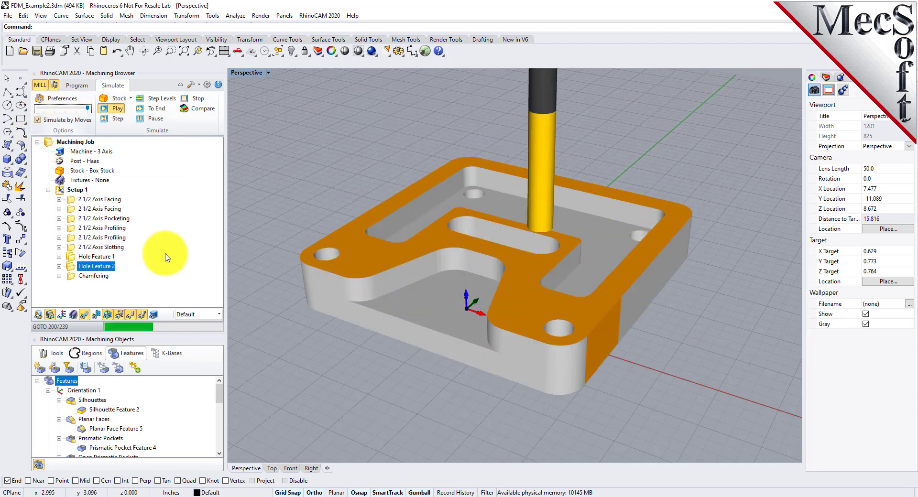
{"action": "right_click_drag", "start_coordinate": [572, 280], "coordinate": [580, 300]}
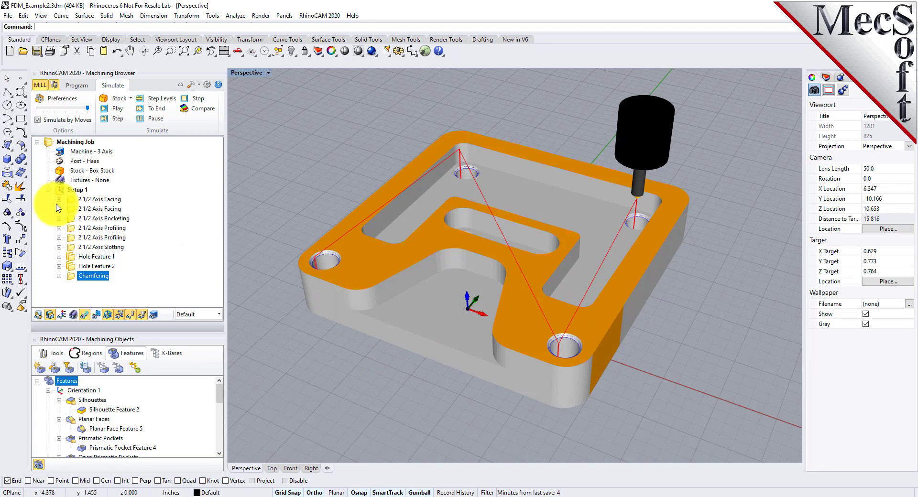
Examine the simulated stock and toolpath of each operation in Setup 1, from 2 1/2 Axis Facing through Chamfering
{"action": "left_click", "coordinate": [79, 200]}
{"action": "left_click", "coordinate": [72, 209]}
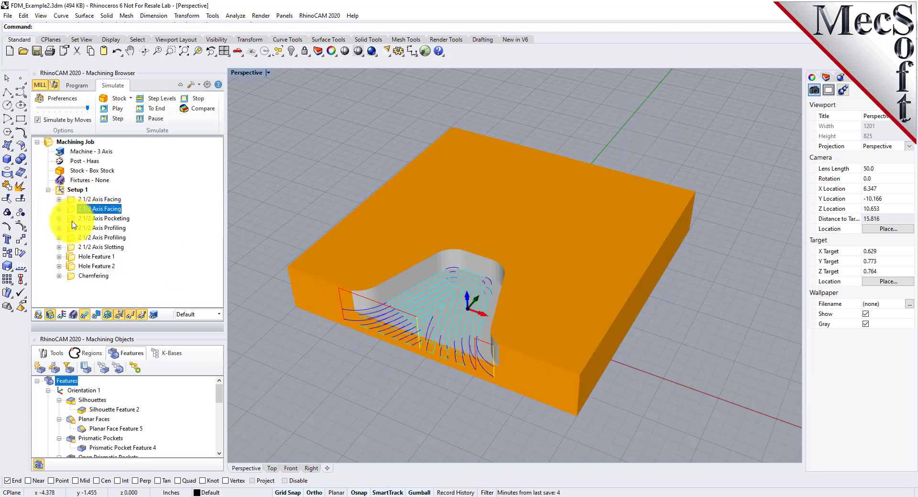
{"action": "left_click", "coordinate": [72, 219]}
{"action": "left_click", "coordinate": [72, 230]}
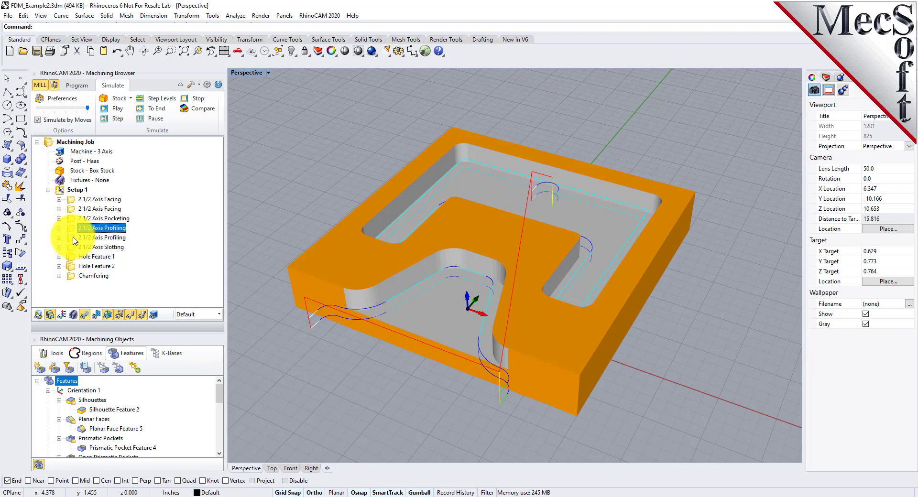
{"action": "left_click", "coordinate": [71, 239]}
{"action": "left_click", "coordinate": [72, 247]}
{"action": "left_click", "coordinate": [71, 257]}
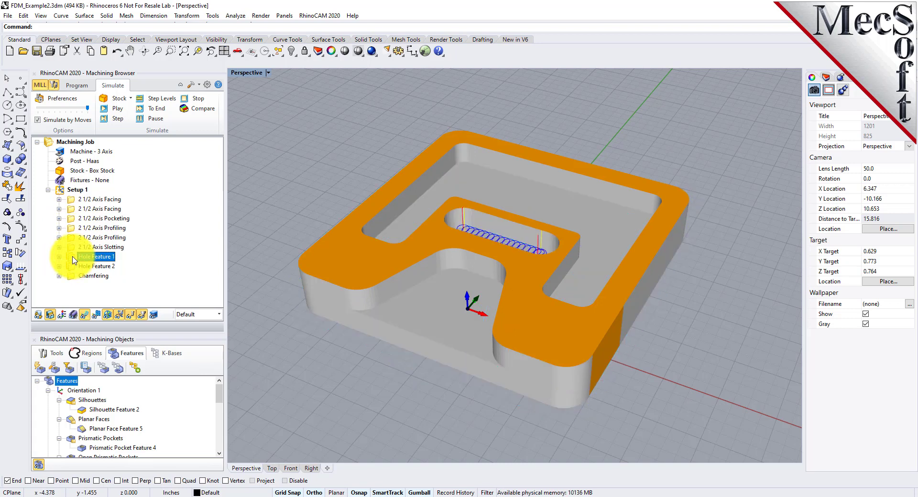
{"action": "left_click", "coordinate": [72, 267]}
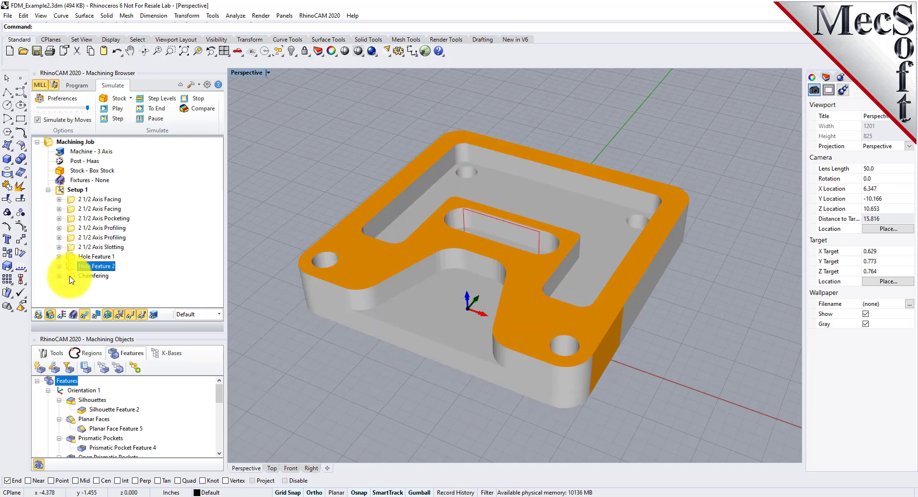
{"action": "left_click", "coordinate": [72, 277]}
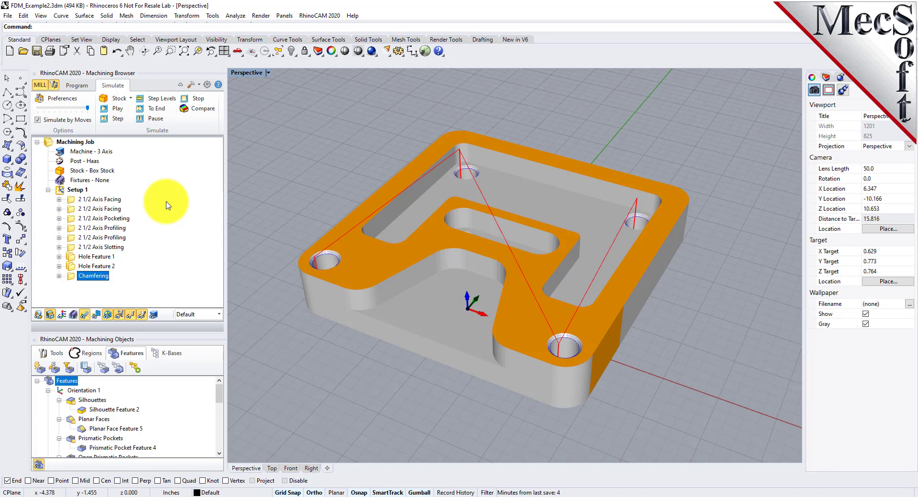
{"action": "right_click", "coordinate": [61, 191]}
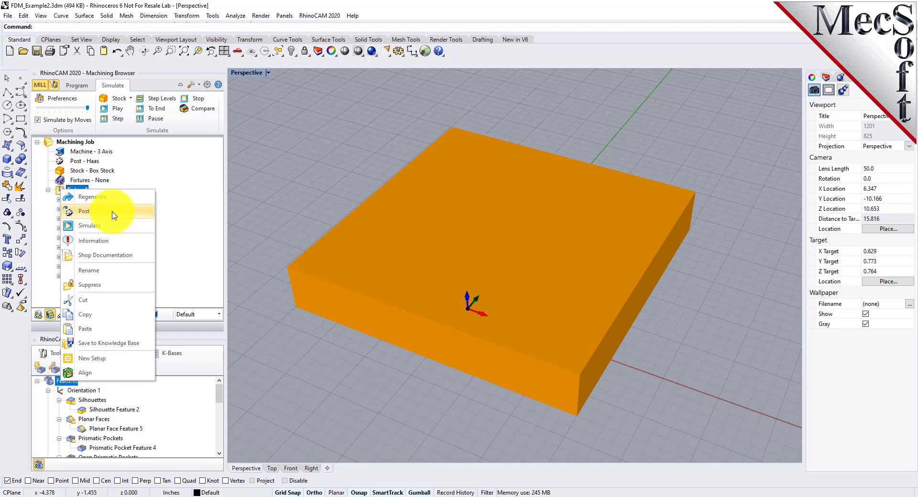
Return to programming mode and delete all facing, pocketing, profiling, slotting, hole and chamfering operations from Setup 1
{"action": "left_click", "coordinate": [76, 85]}
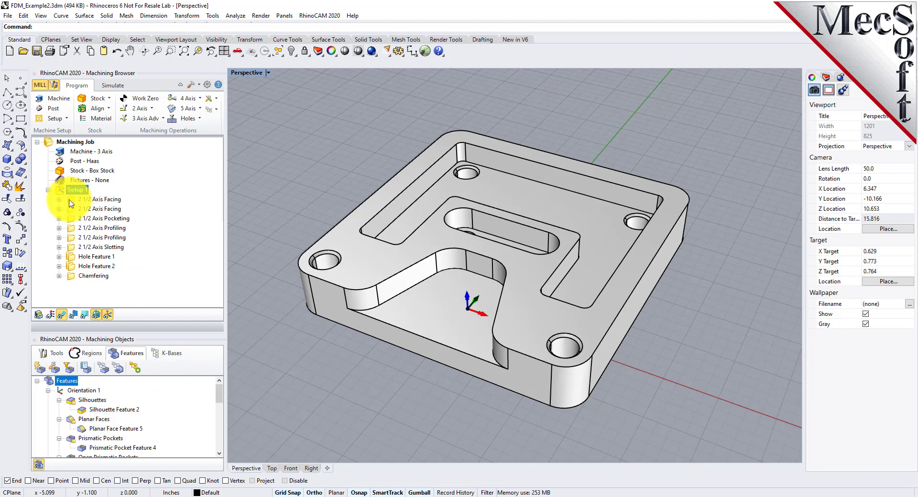
{"action": "key", "text": "Delete"}
{"action": "key", "text": "Delete"}
{"action": "key", "text": "Delete"}
{"action": "key", "text": "Delete"}
{"action": "key", "text": "Delete"}
{"action": "key", "text": "Delete"}
{"action": "key", "text": "Delete"}
{"action": "key", "text": "Delete"}
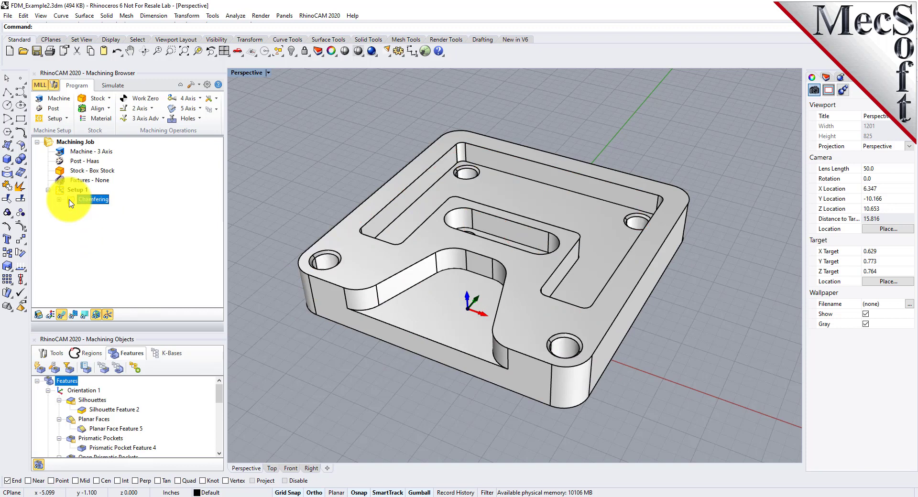
{"action": "key", "text": "Delete"}
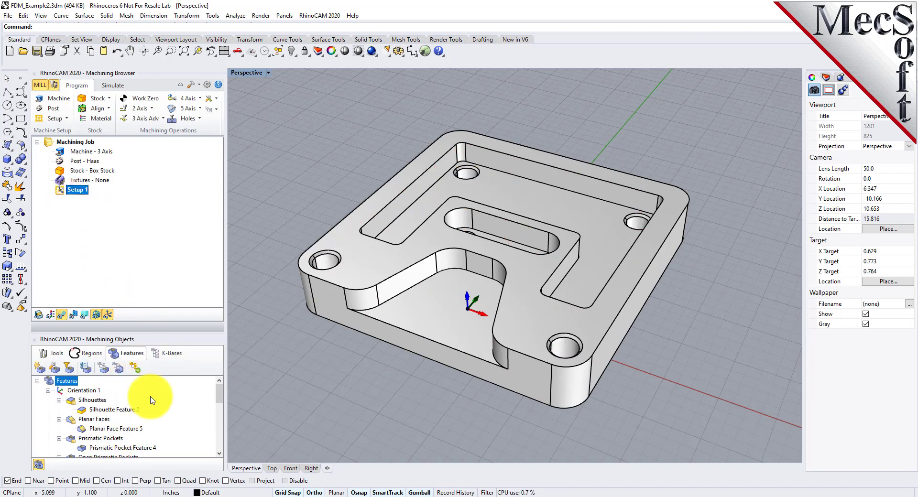
Review the tool, feeds and cut level settings of a 2 1/2 Axis Facing operation for the Planar Faces, without generating it
{"action": "left_click_drag", "start_coordinate": [162, 291], "coordinate": [161, 247]}
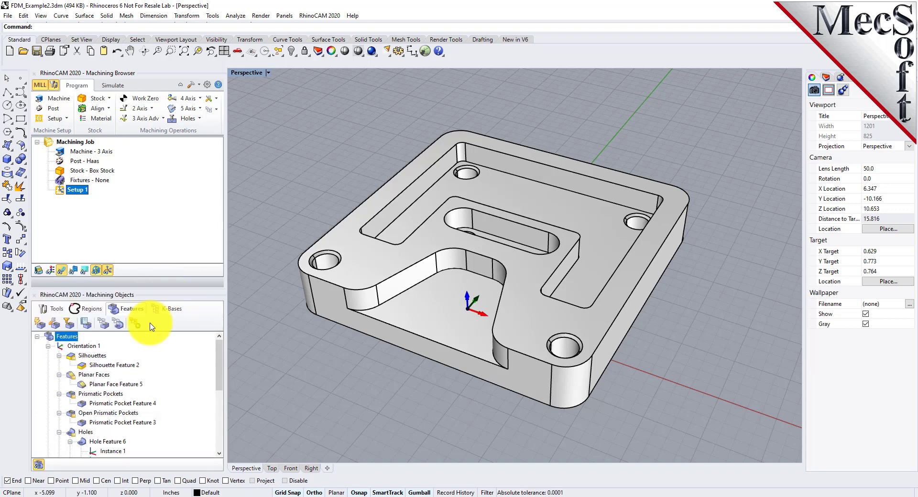
{"action": "mouse_move", "coordinate": [160, 403]}
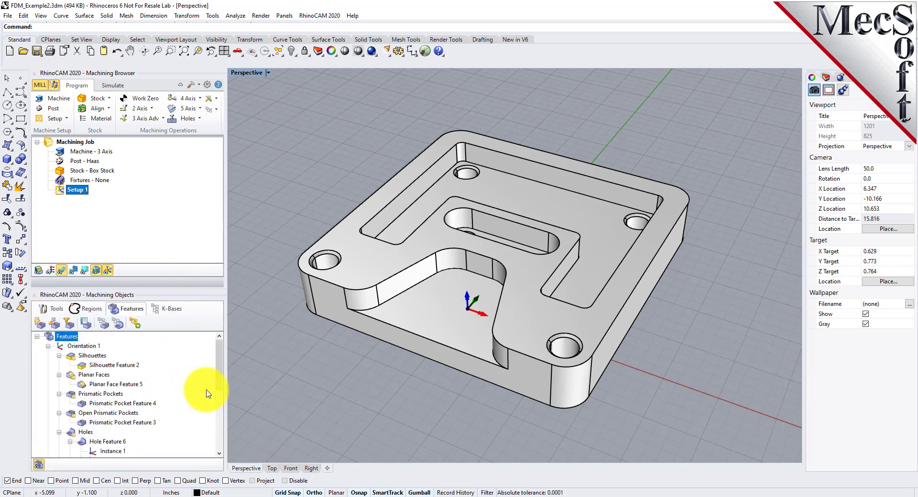
{"action": "left_click", "coordinate": [95, 377]}
{"action": "right_click", "coordinate": [98, 378]}
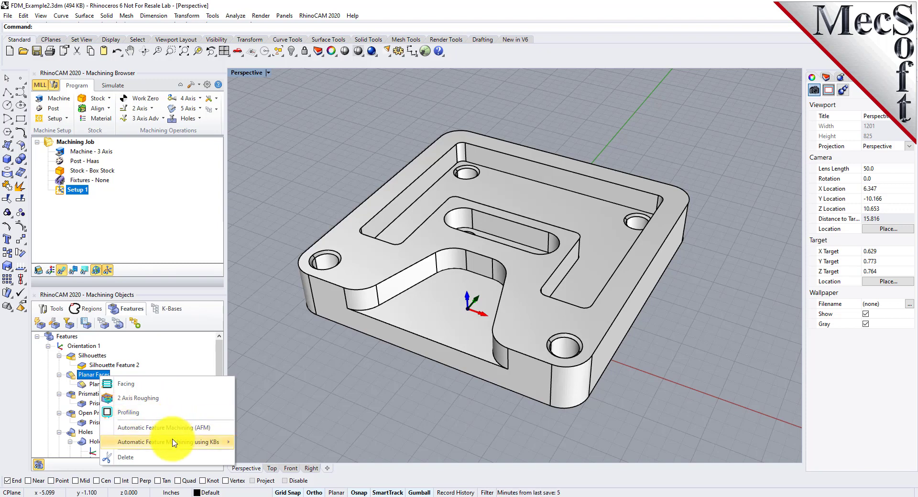
{"action": "mouse_move", "coordinate": [174, 443]}
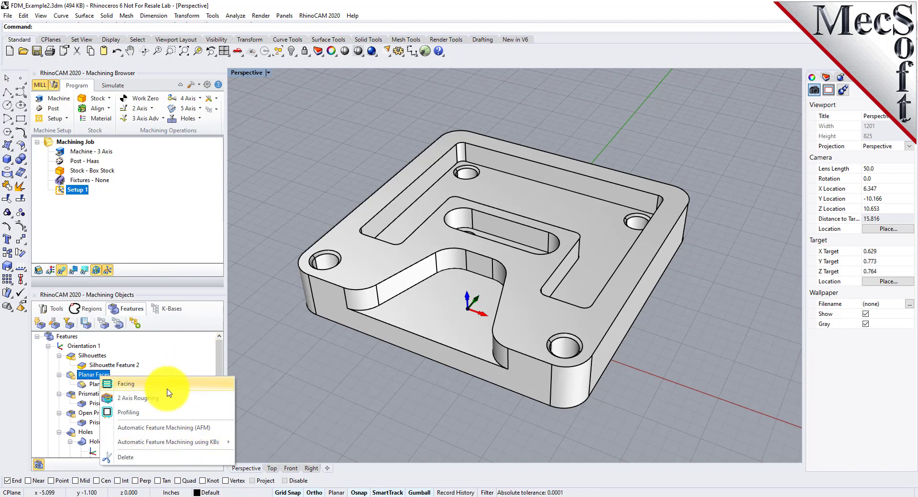
{"action": "left_click", "coordinate": [133, 389]}
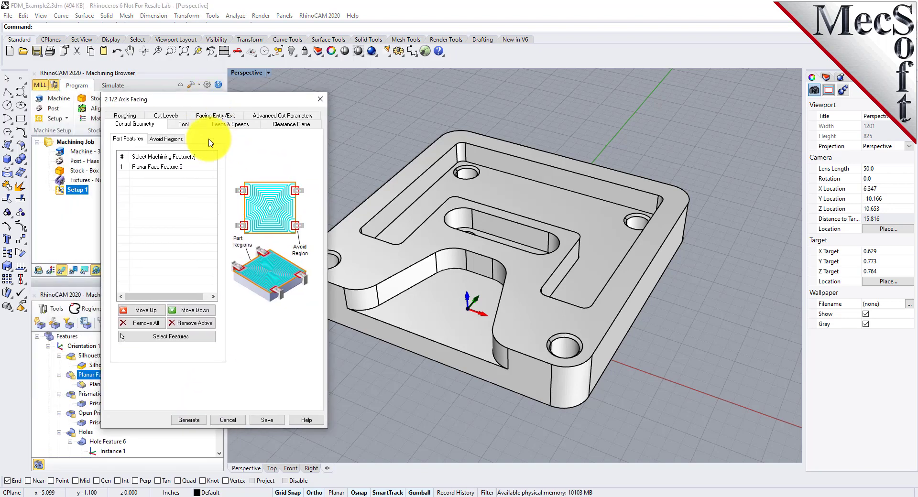
{"action": "left_click", "coordinate": [183, 124]}
{"action": "left_click", "coordinate": [217, 124]}
{"action": "left_click", "coordinate": [166, 116]}
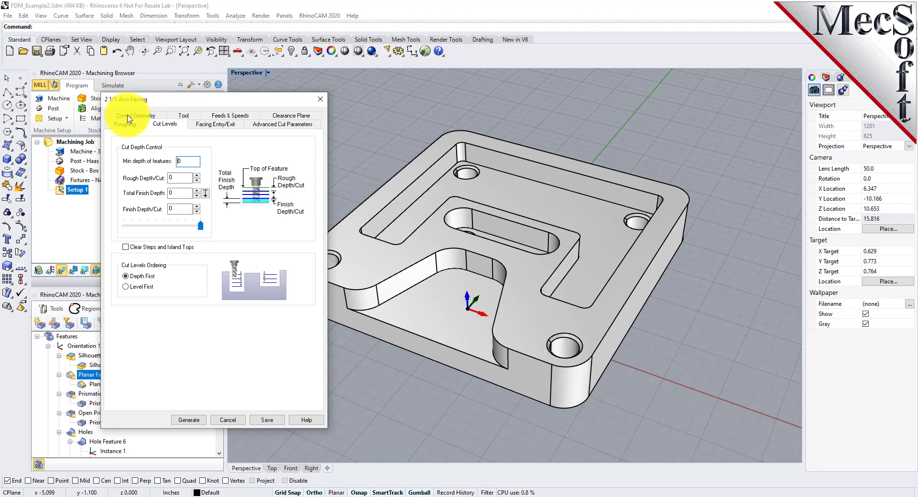
{"action": "left_click", "coordinate": [125, 115]}
{"action": "left_click", "coordinate": [230, 421]}
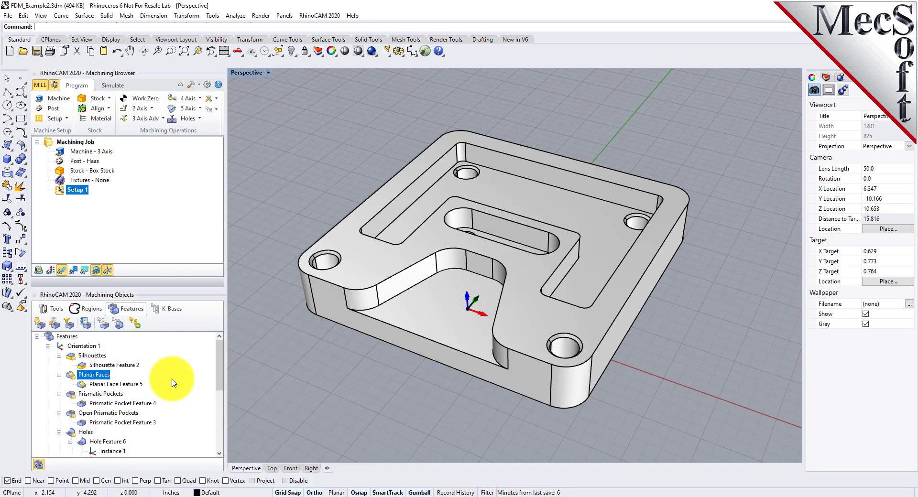
{"action": "key", "text": "Up"}
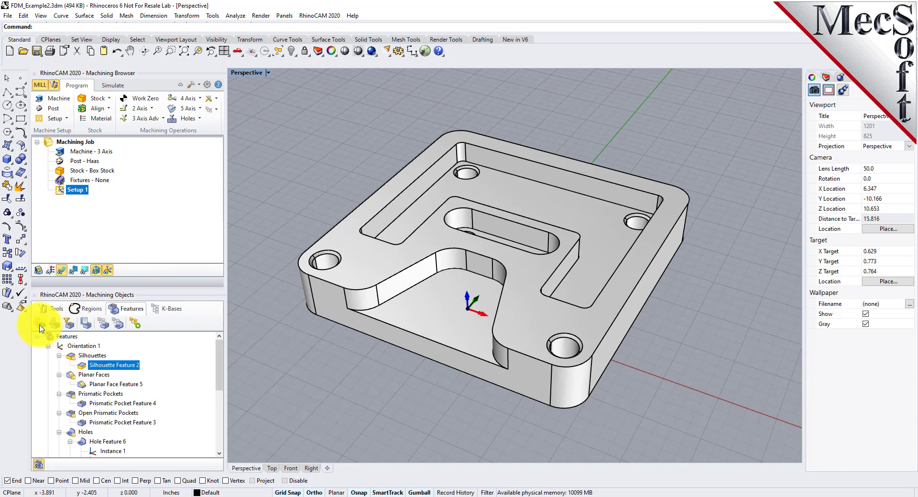
{"action": "left_click", "coordinate": [66, 337]}
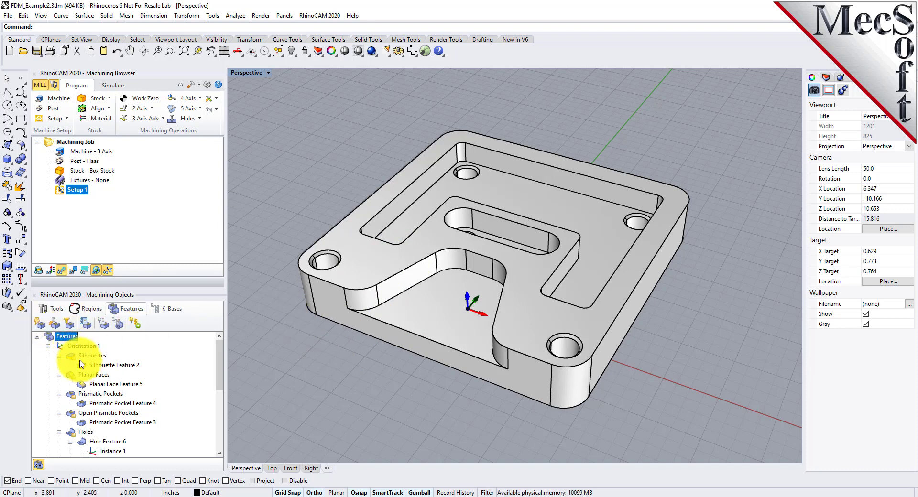
{"action": "mouse_move", "coordinate": [84, 371]}
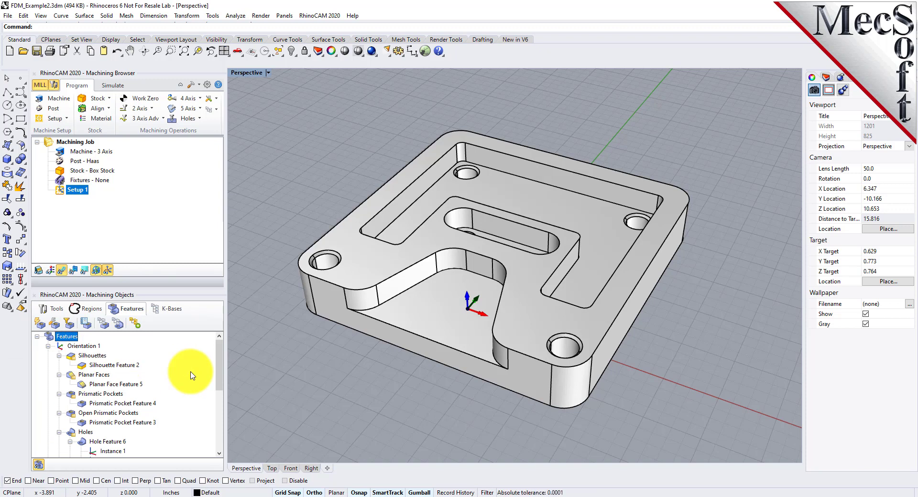
{"action": "mouse_move", "coordinate": [135, 369]}
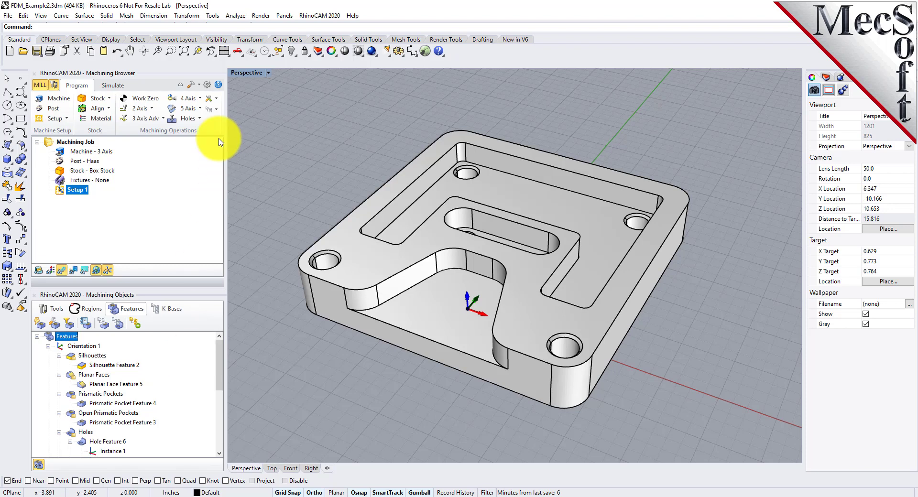
Examine the user interface and feature preferences, including pre-selection highlighting and the Automatic Feature Machining knowledge base
{"action": "left_click", "coordinate": [207, 85]}
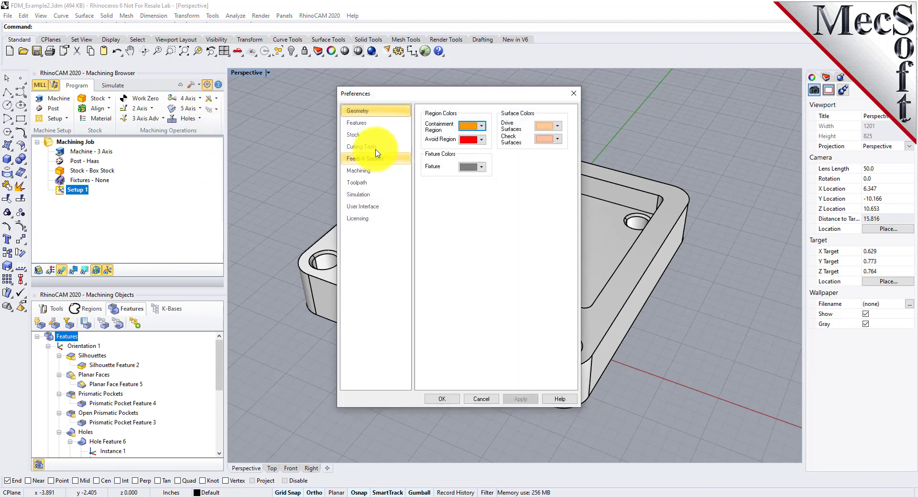
{"action": "left_click", "coordinate": [369, 206]}
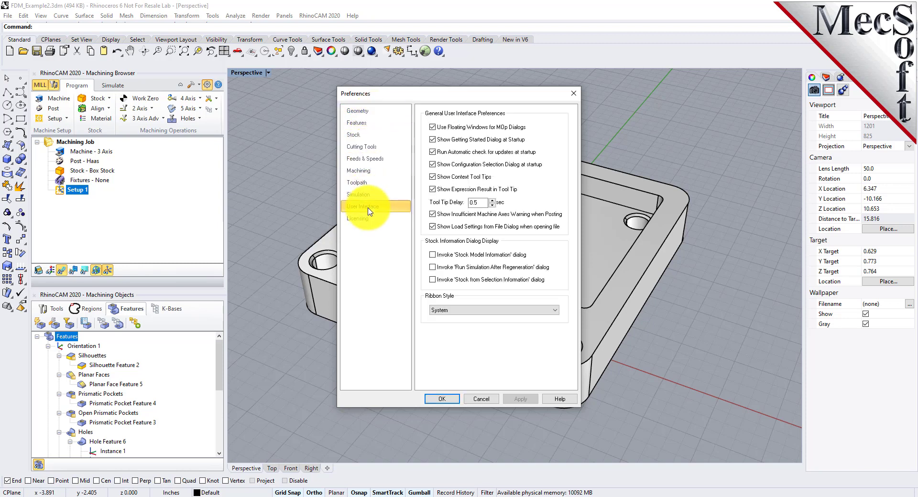
{"action": "mouse_move", "coordinate": [435, 193]}
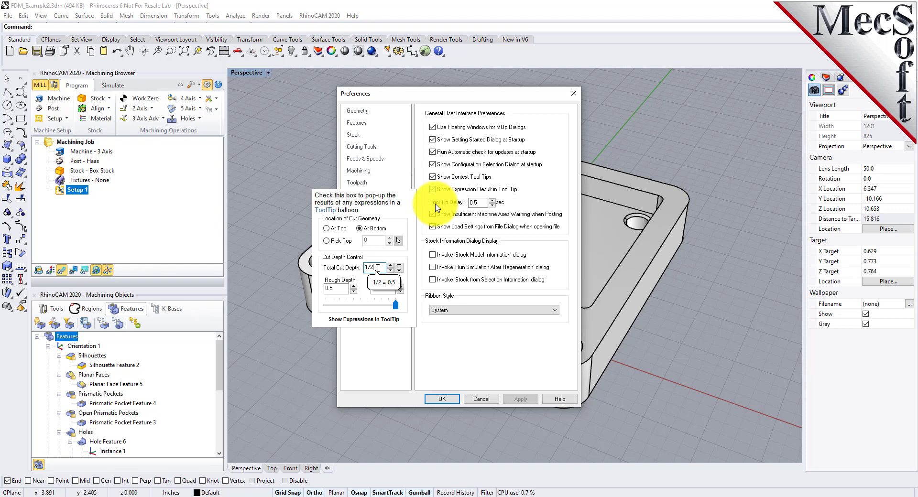
{"action": "left_click", "coordinate": [374, 123]}
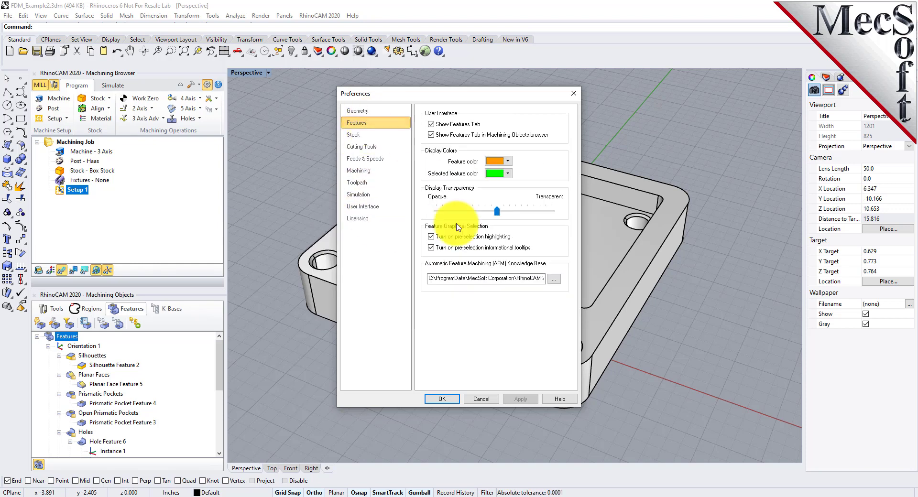
{"action": "left_click", "coordinate": [431, 237]}
{"action": "left_click", "coordinate": [432, 238]}
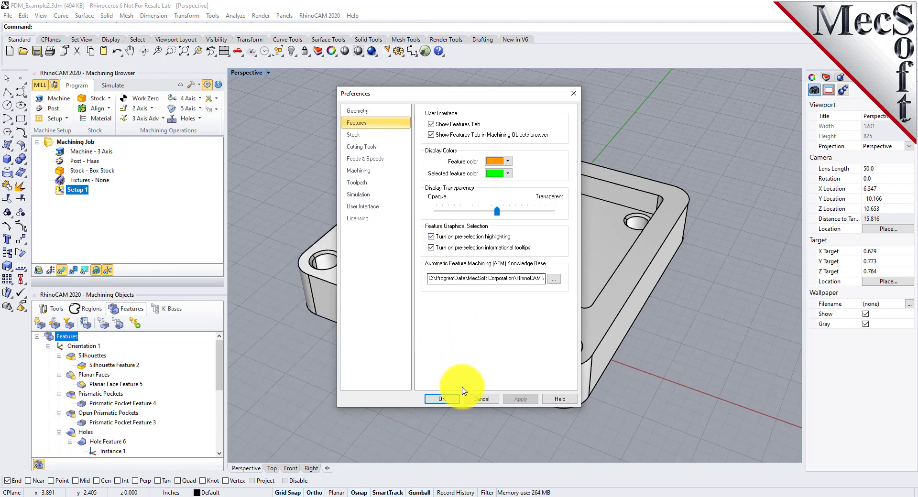
{"action": "left_click", "coordinate": [440, 399]}
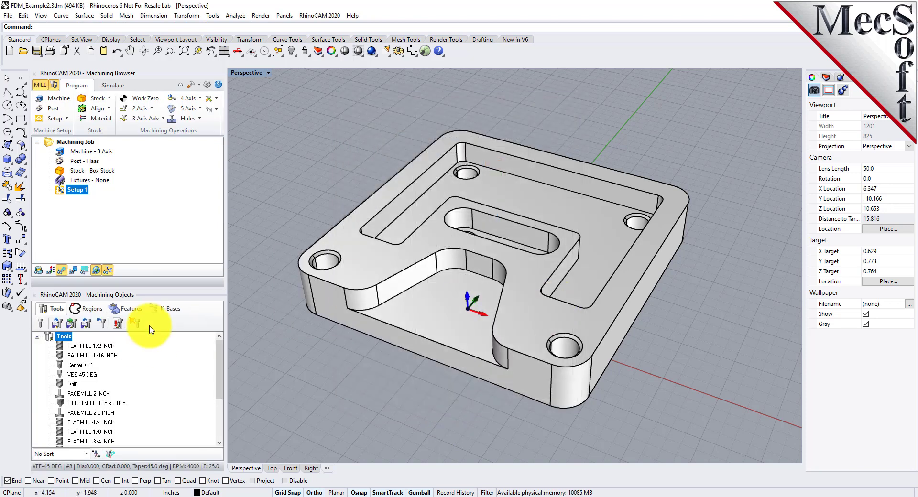
Inspect the detected silhouette, planar face and open prismatic pocket features by highlighting each one on the plate
{"action": "left_click", "coordinate": [127, 309]}
{"action": "mouse_move", "coordinate": [98, 358]}
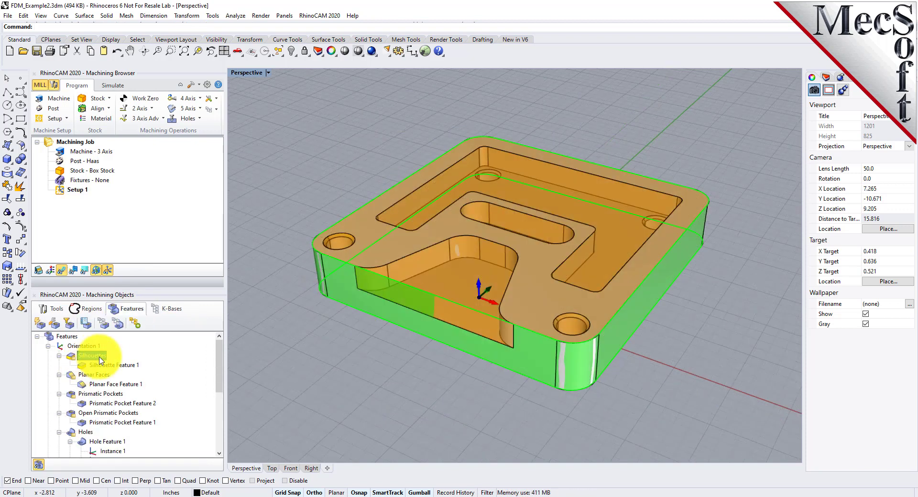
{"action": "left_click", "coordinate": [109, 365]}
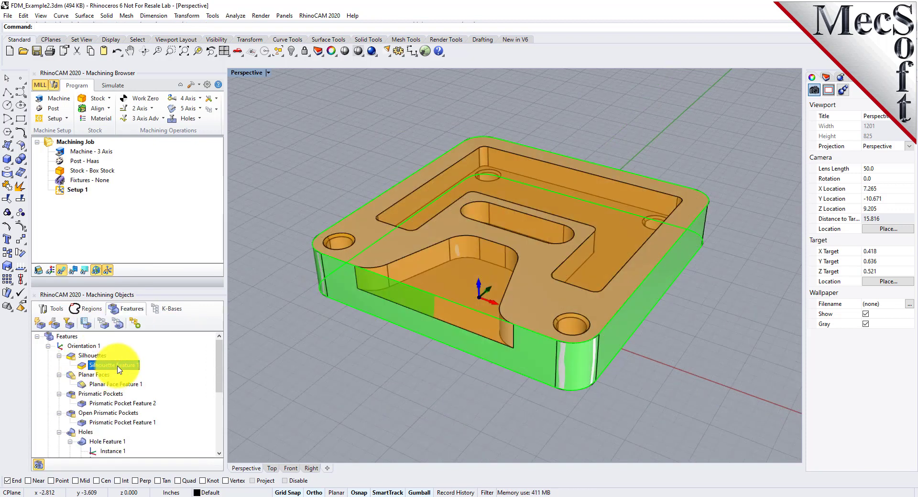
{"action": "left_click", "coordinate": [111, 385]}
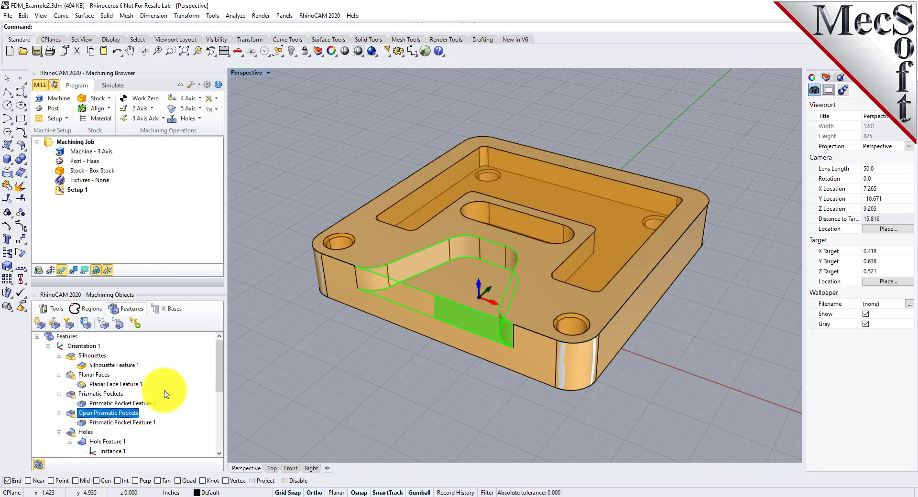
{"action": "scroll", "coordinate": [158, 377], "scroll_direction": "down", "scroll_amount": 2}
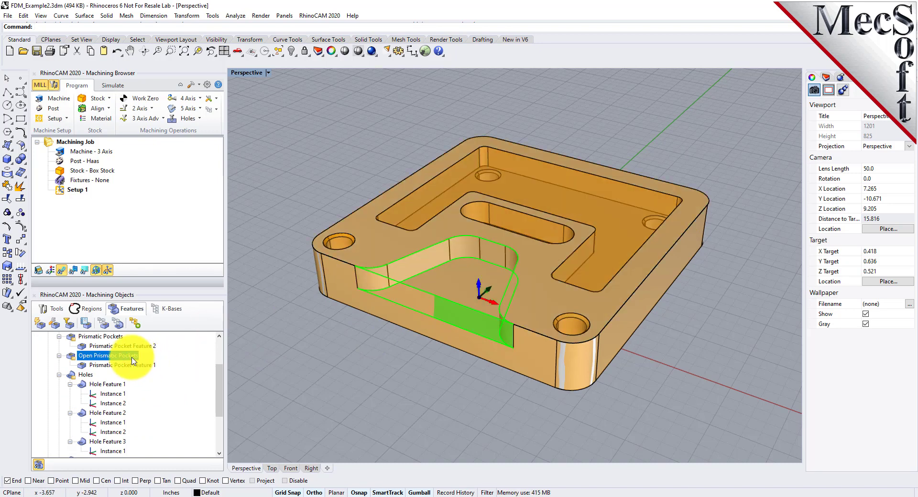
{"action": "left_click", "coordinate": [81, 364]}
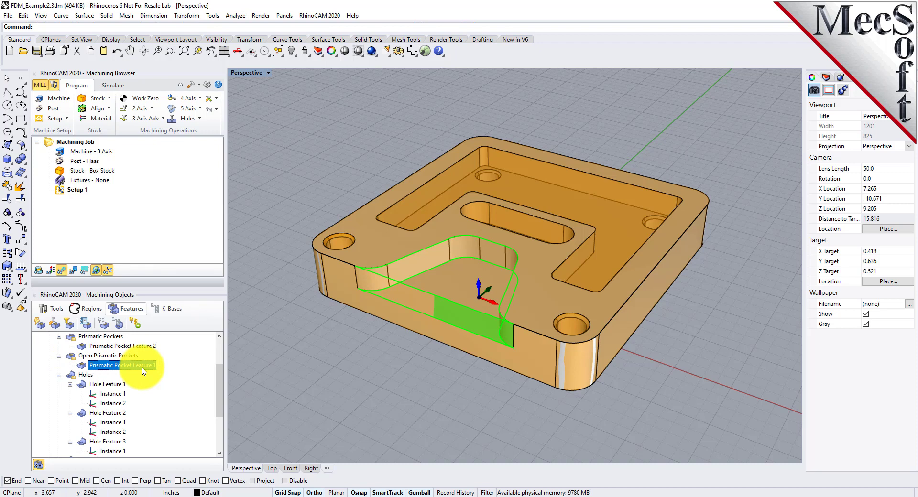
{"action": "mouse_move", "coordinate": [143, 372]}
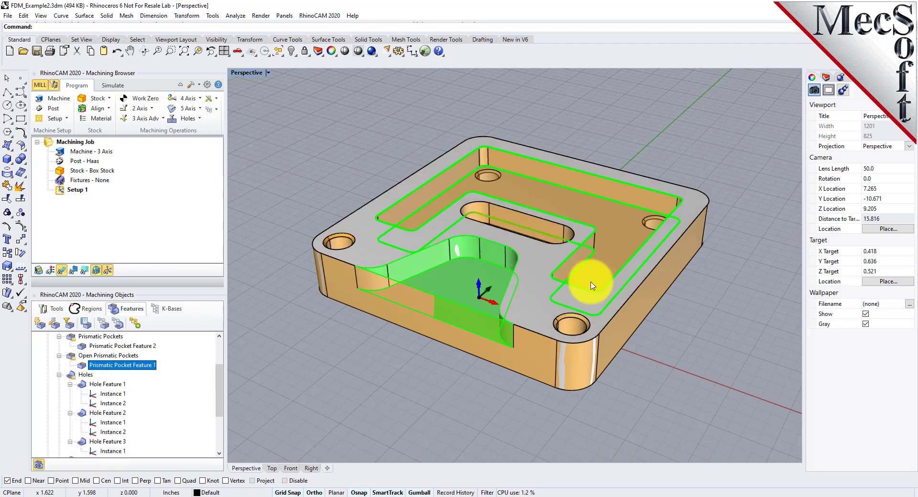